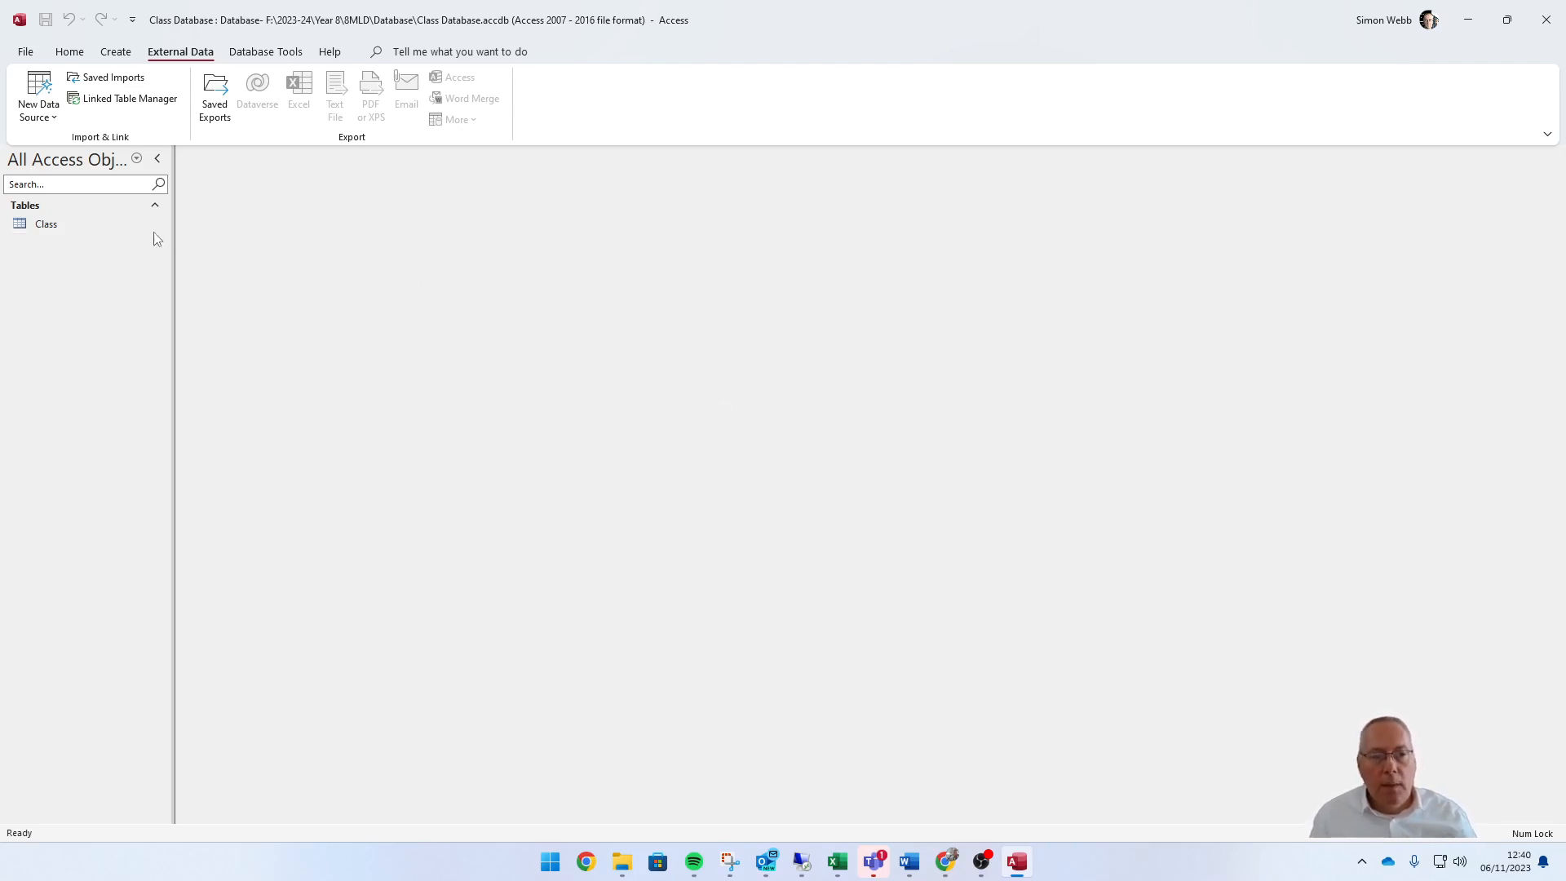
- Check the First Name and Ethnicity field properties of the Class table in Design View, and view the table's datasheet
{"action": "right_click", "coordinate": [123, 228]}
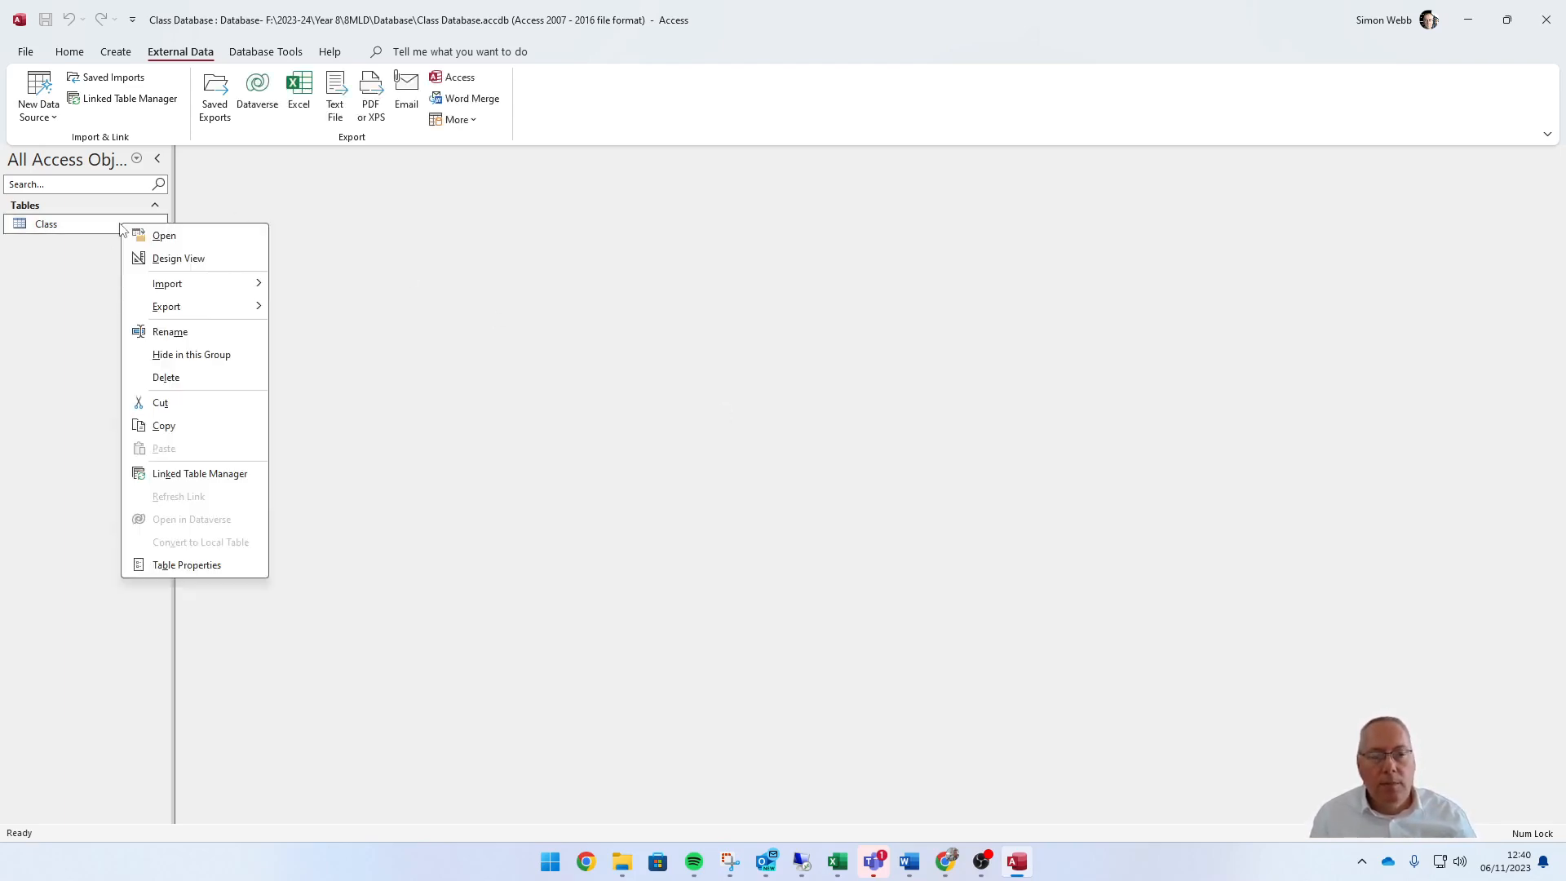
{"action": "left_click", "coordinate": [302, 271]}
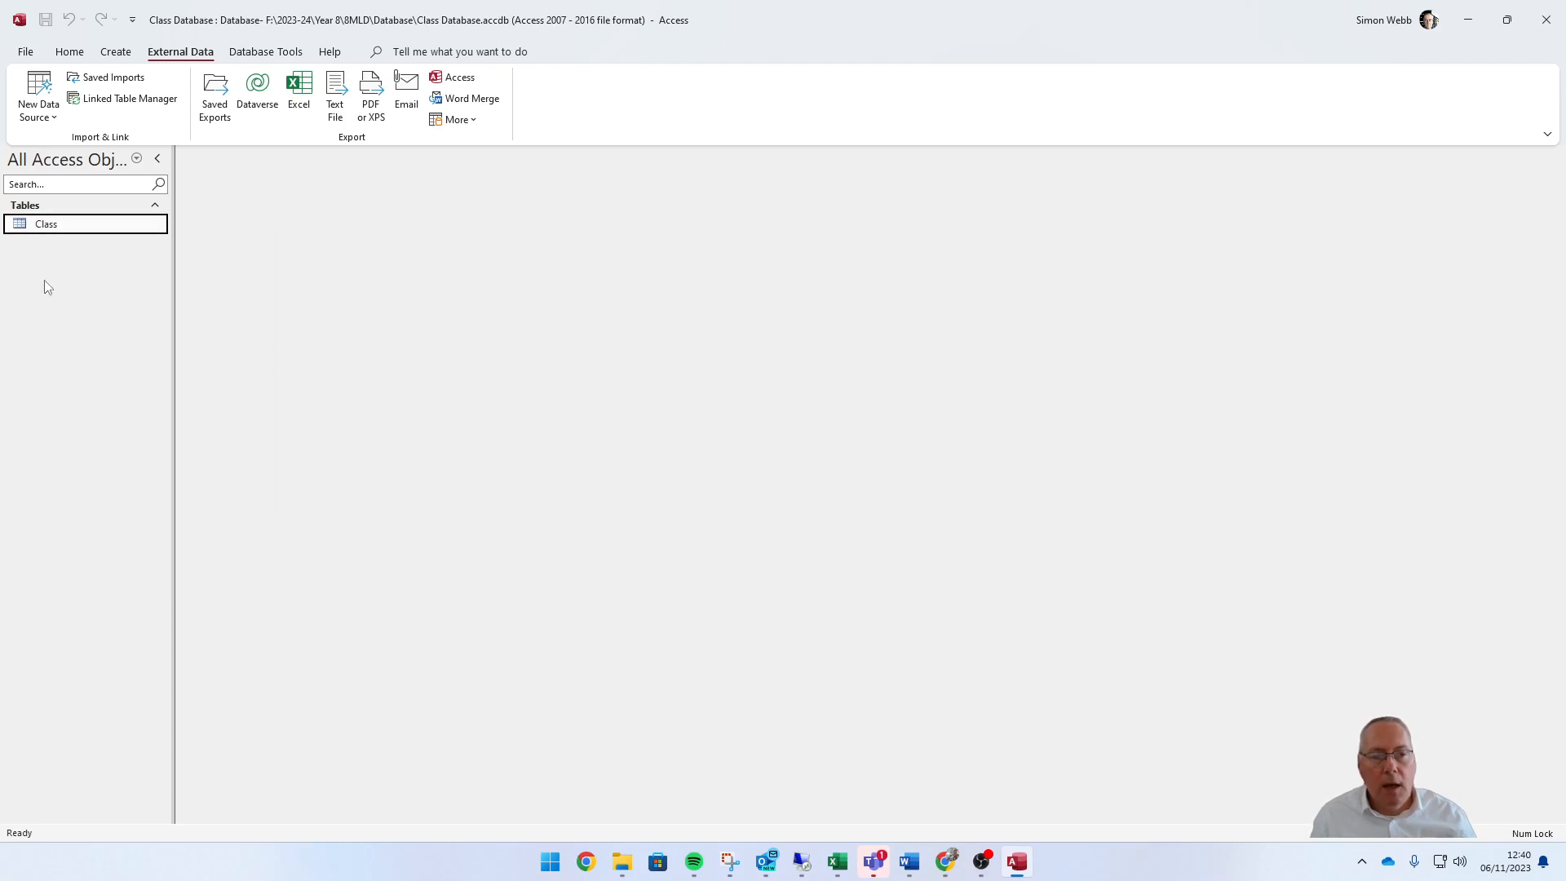
{"action": "right_click", "coordinate": [64, 229]}
{"action": "left_click", "coordinate": [106, 260]}
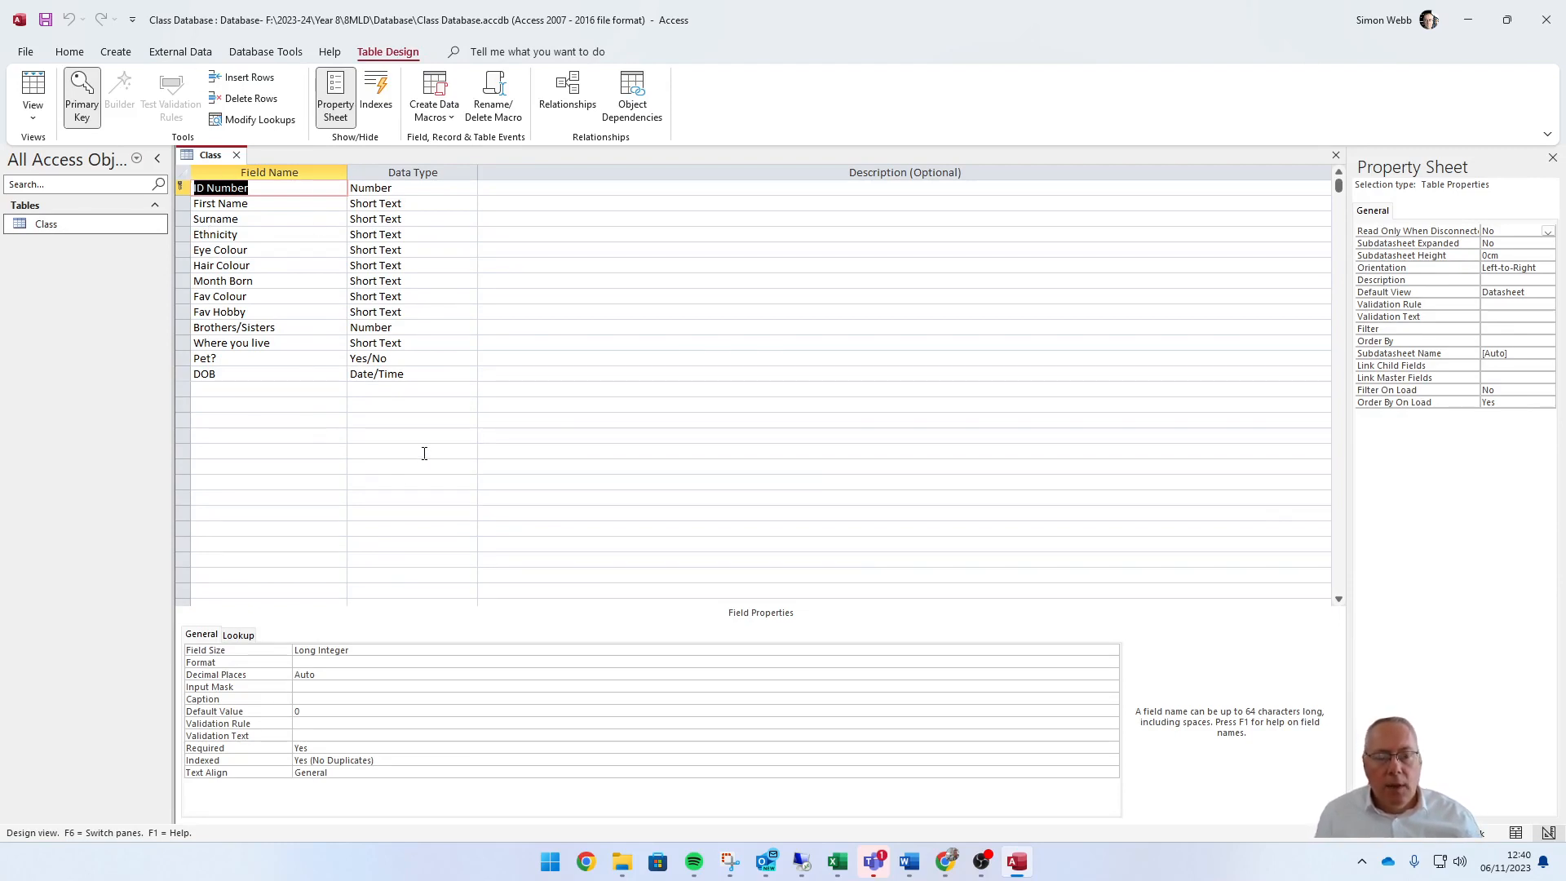
{"action": "left_click", "coordinate": [295, 204]}
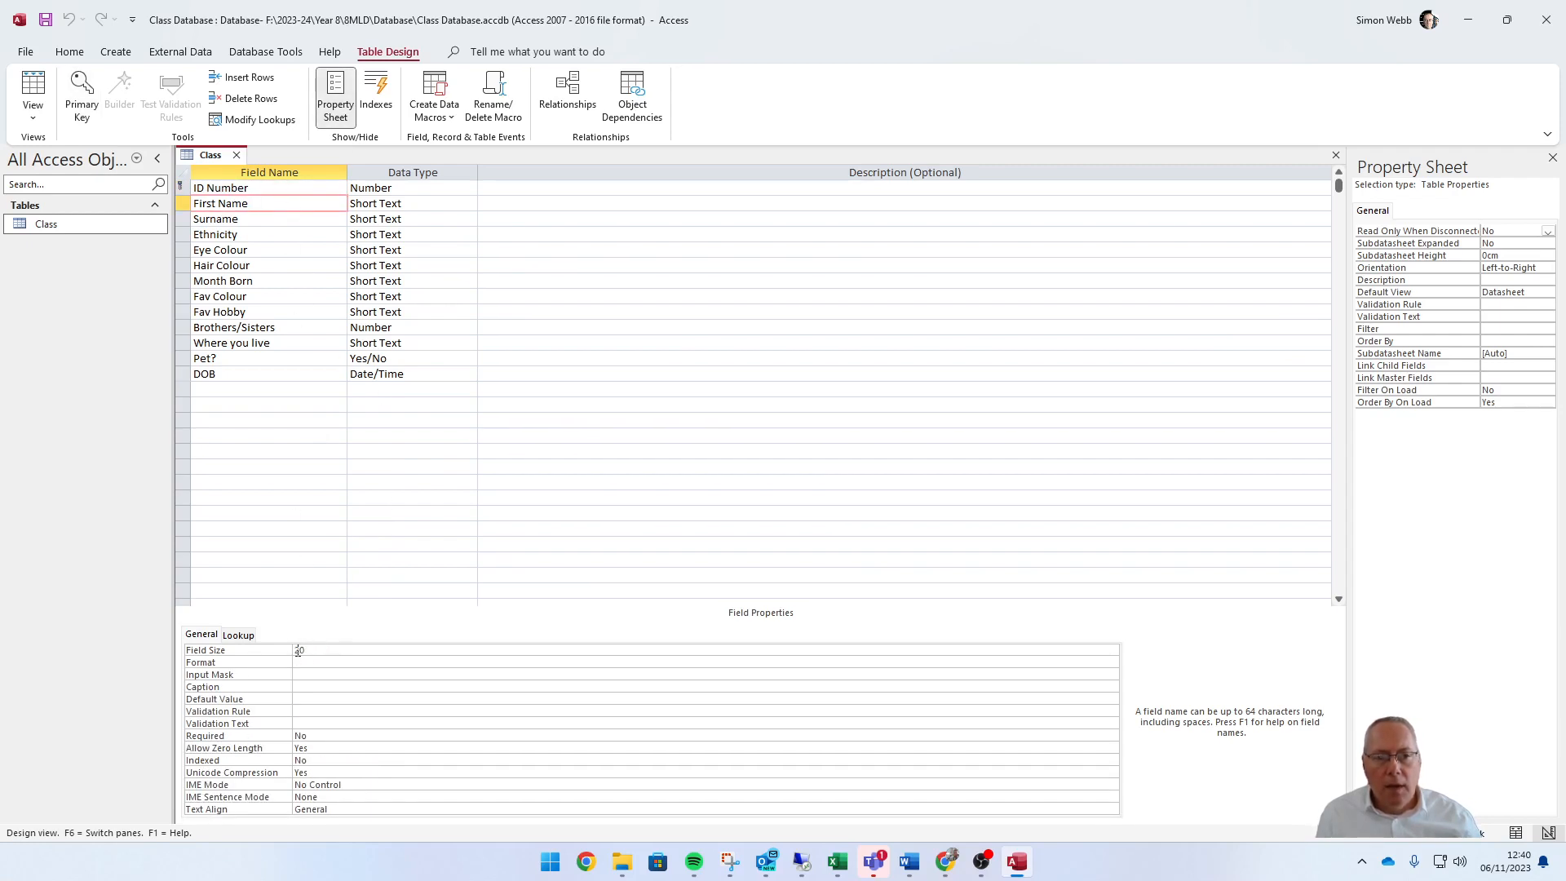
{"action": "left_click", "coordinate": [298, 237]}
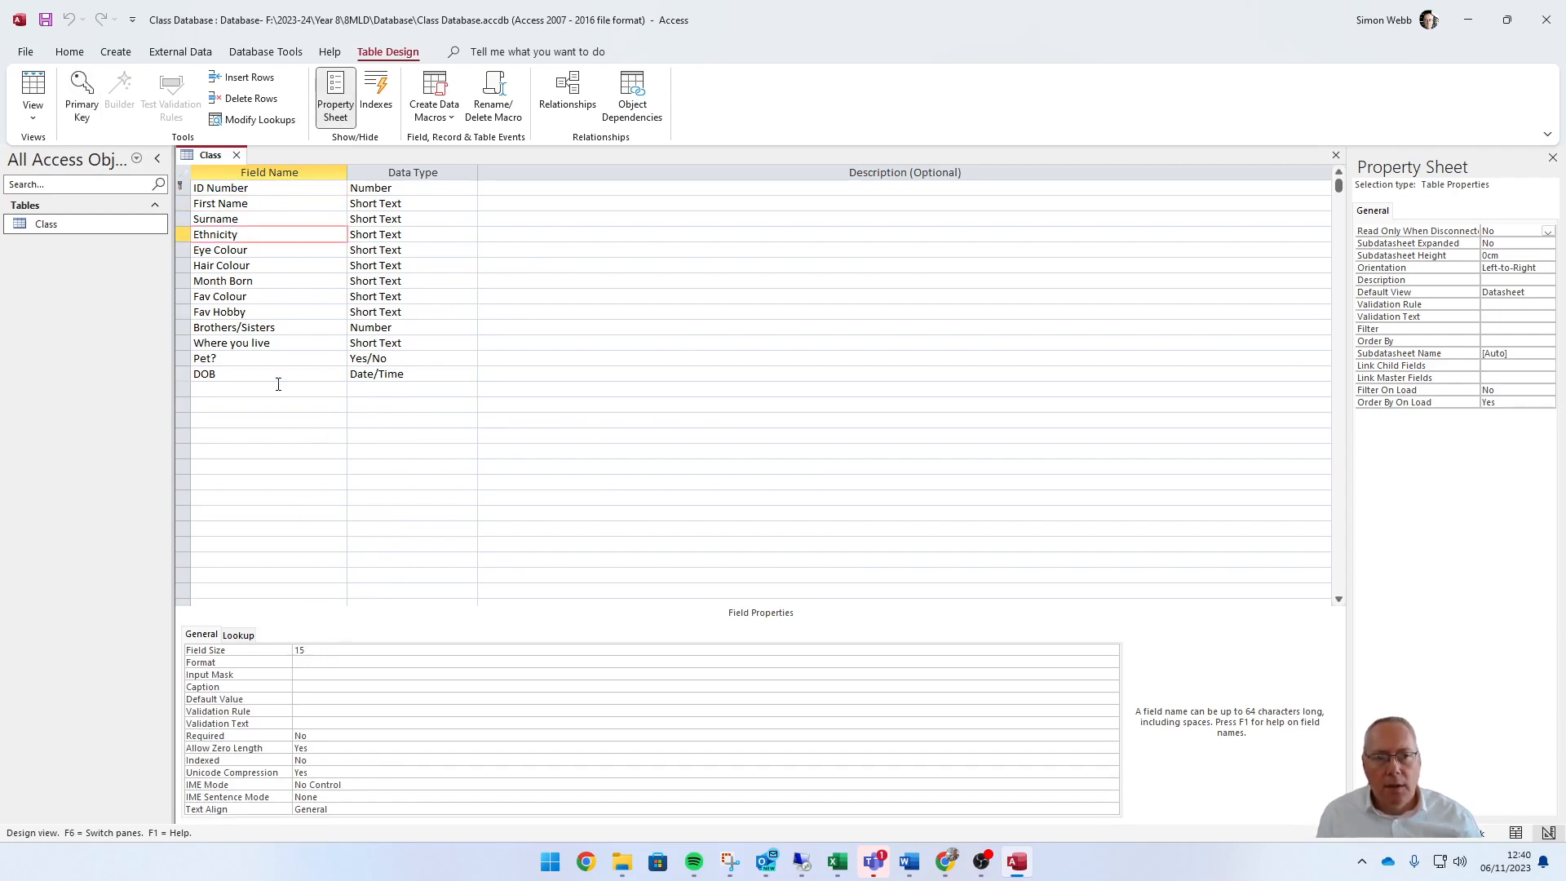
{"action": "left_click", "coordinate": [237, 155]}
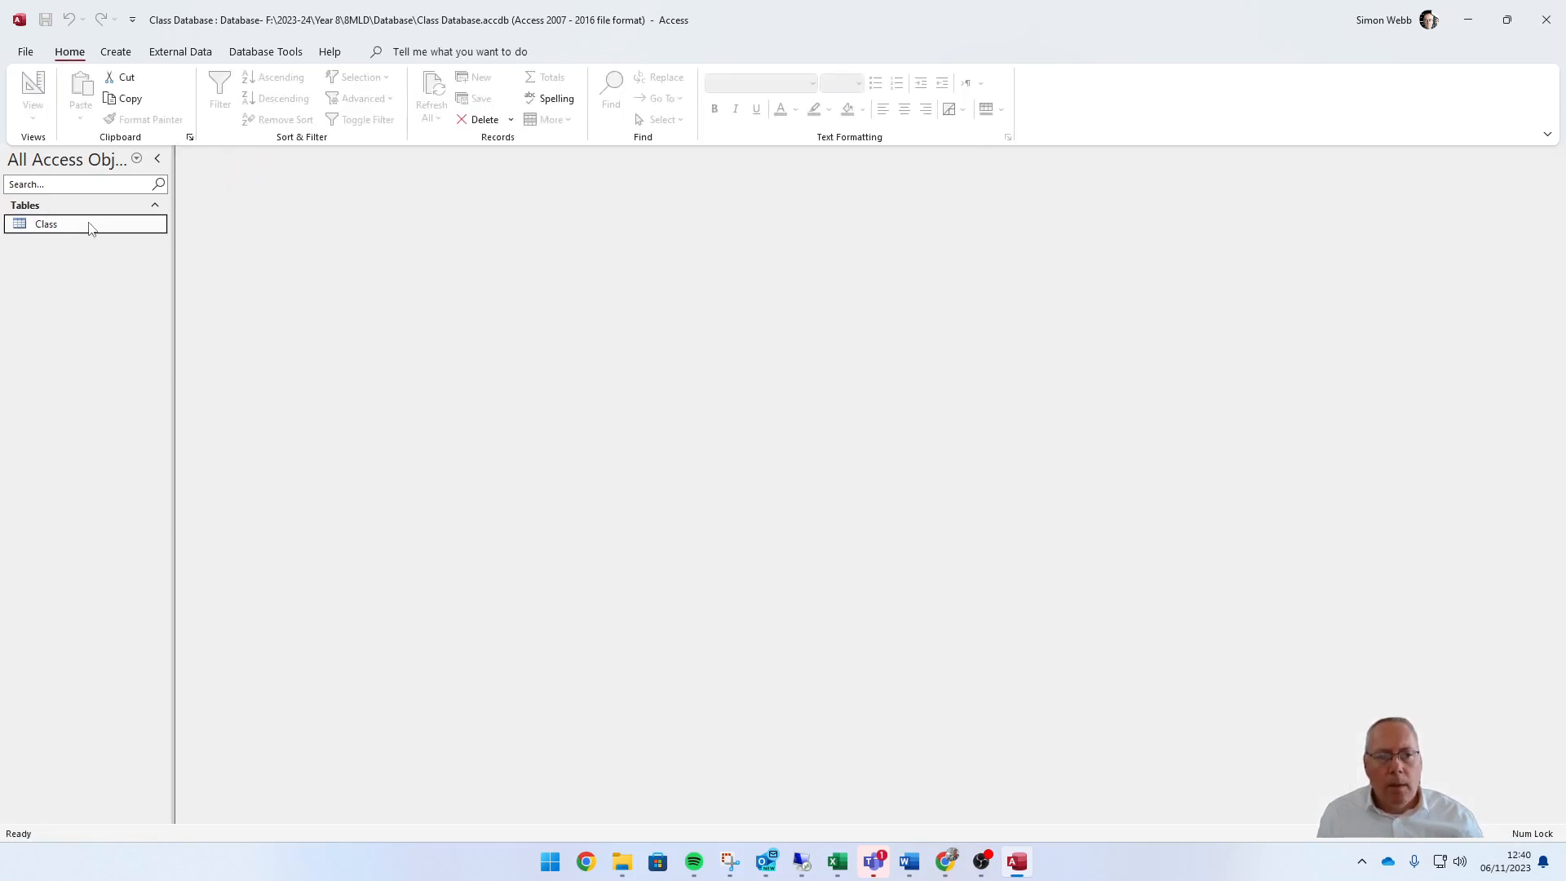
{"action": "double_click", "coordinate": [90, 224]}
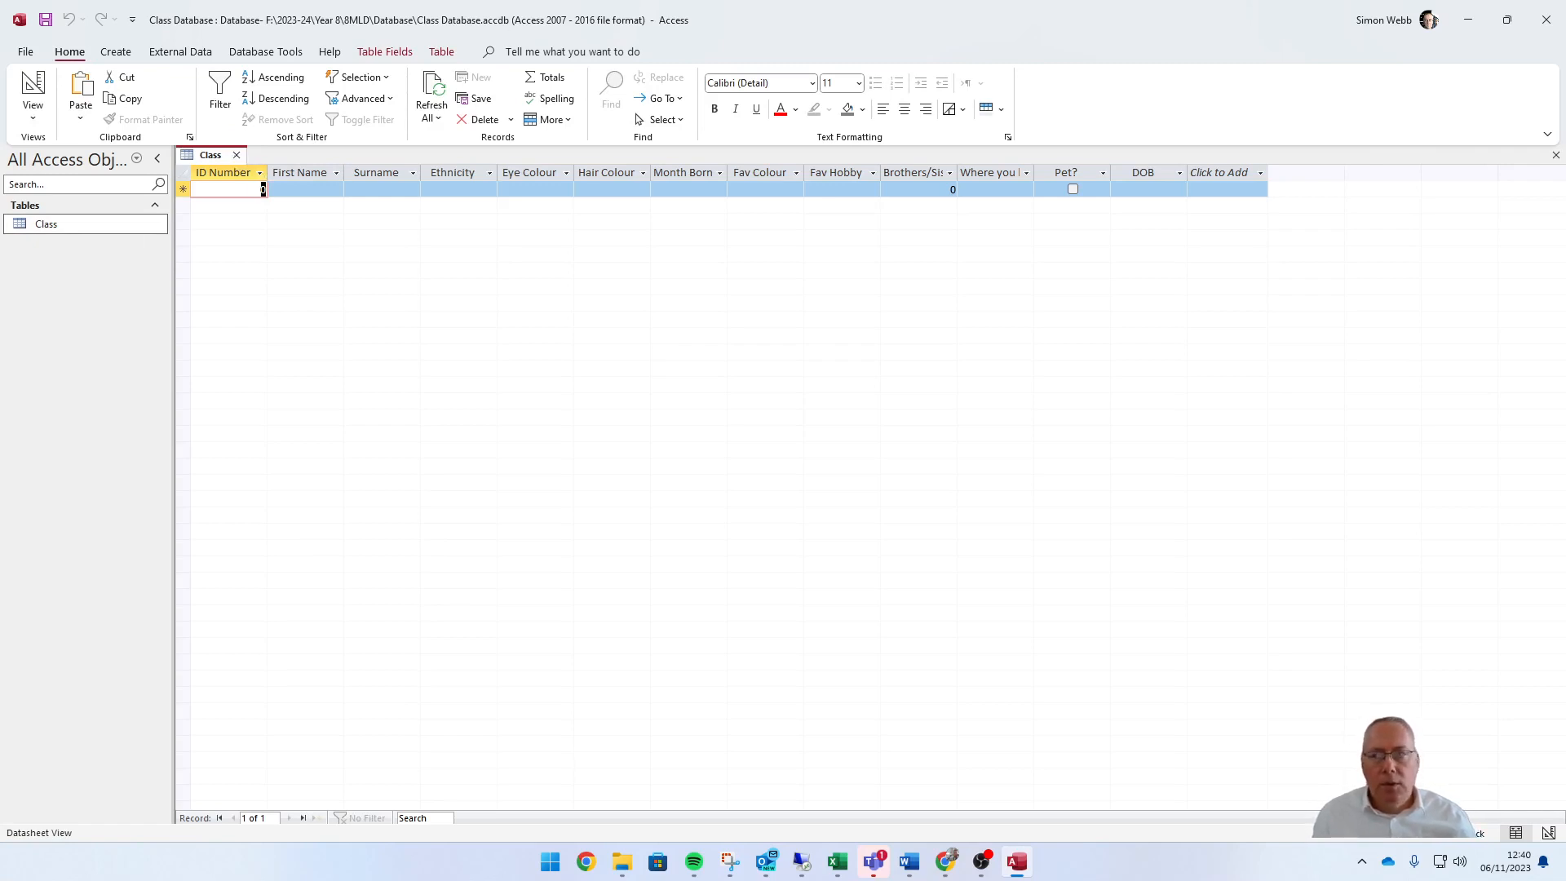
- Switch to the Class Details workbook in Excel and close it, saving the changes to Class Details.csv
{"action": "key", "text": "alt+Tab"}
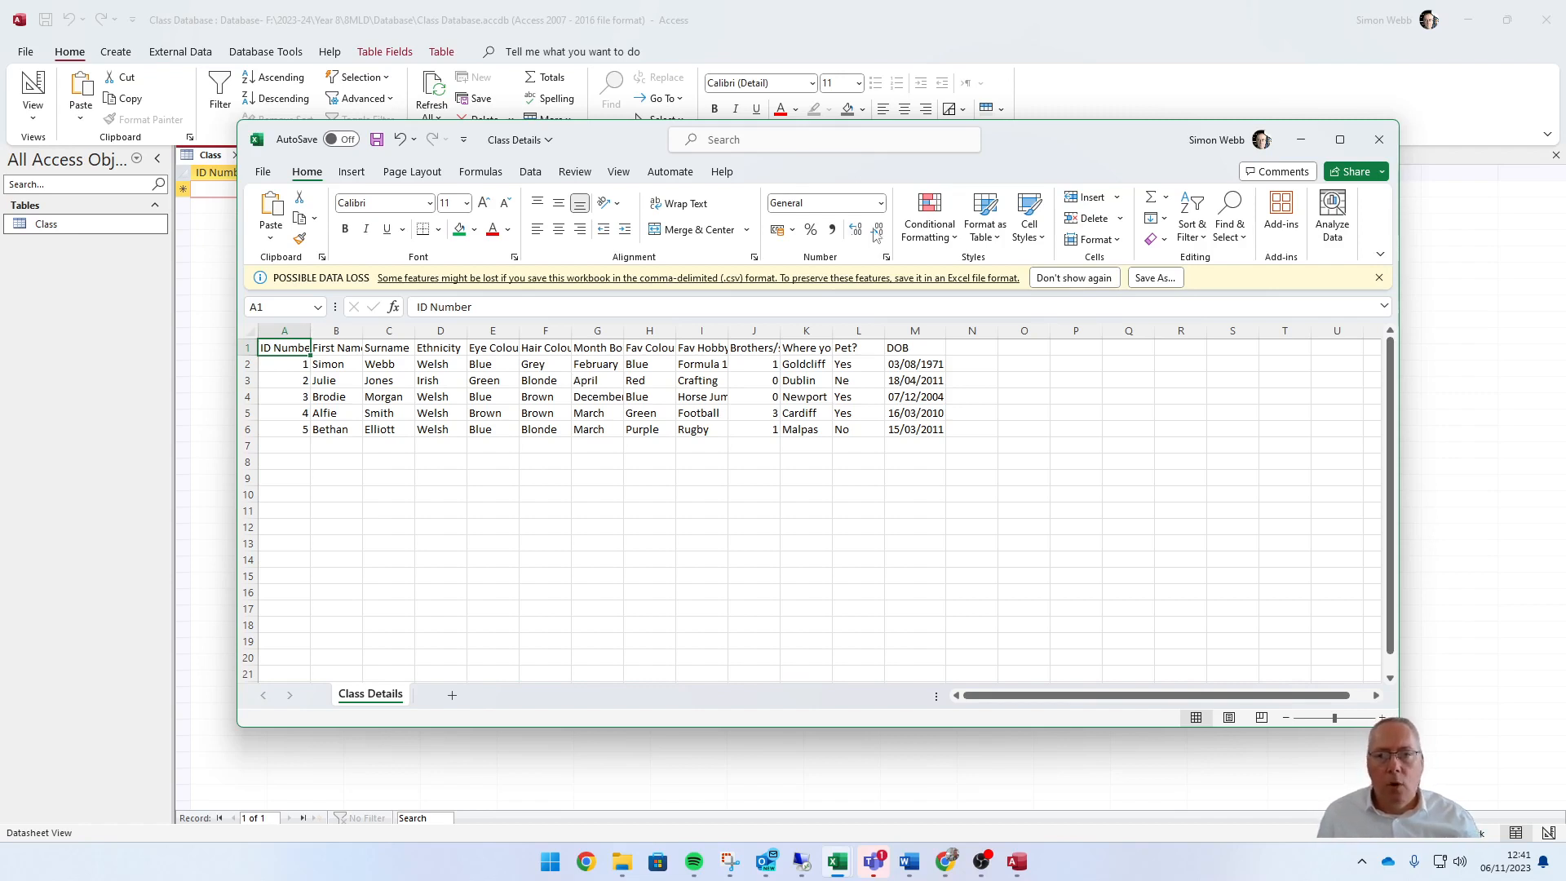
{"action": "left_click", "coordinate": [1378, 144]}
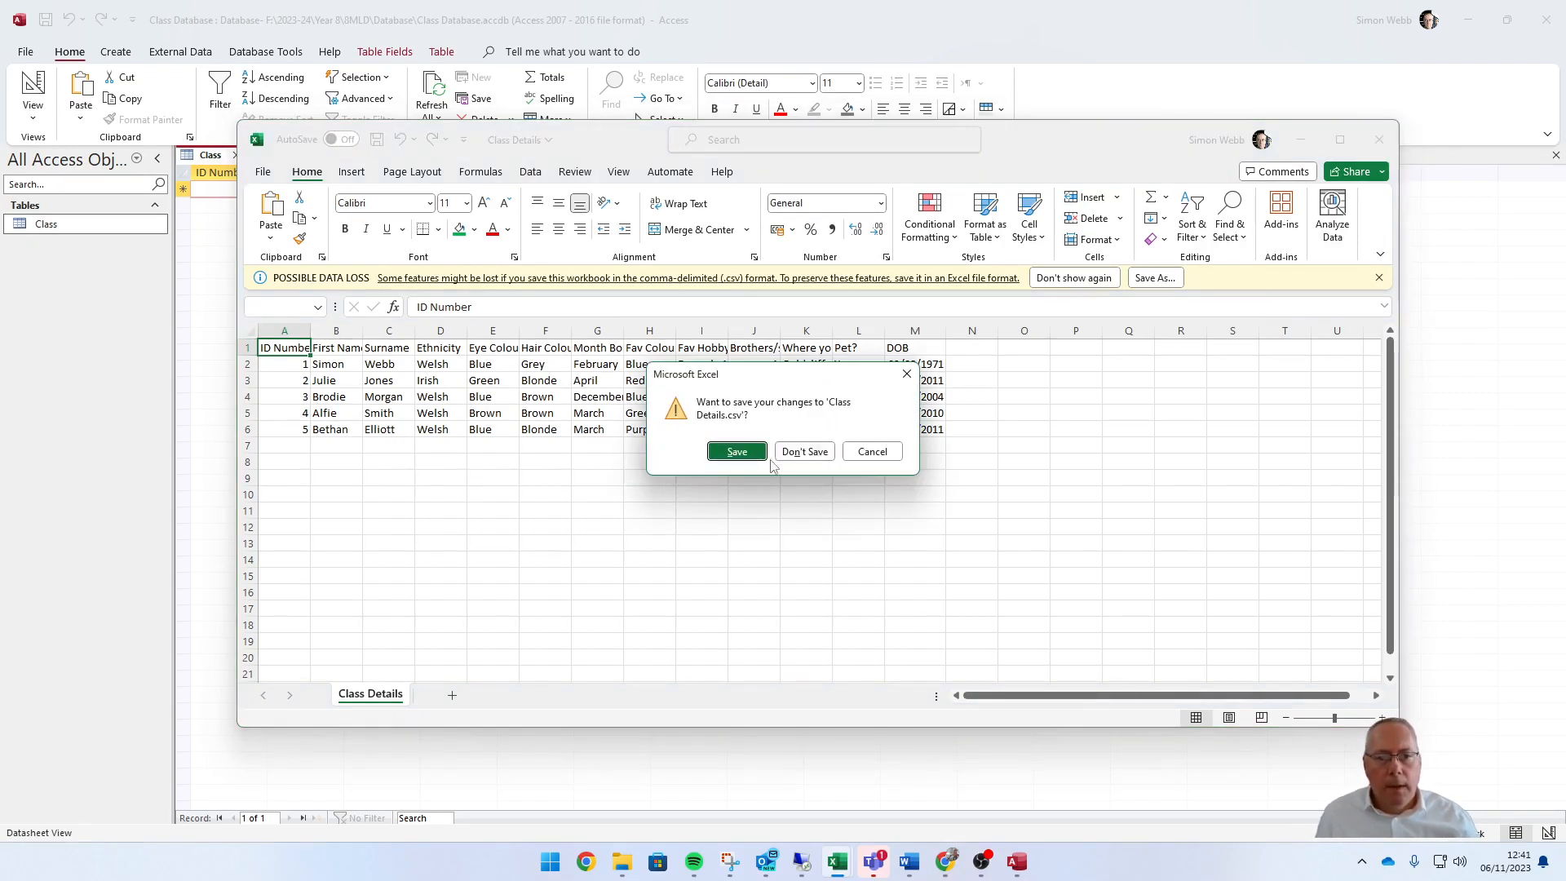
{"action": "left_click", "coordinate": [741, 453]}
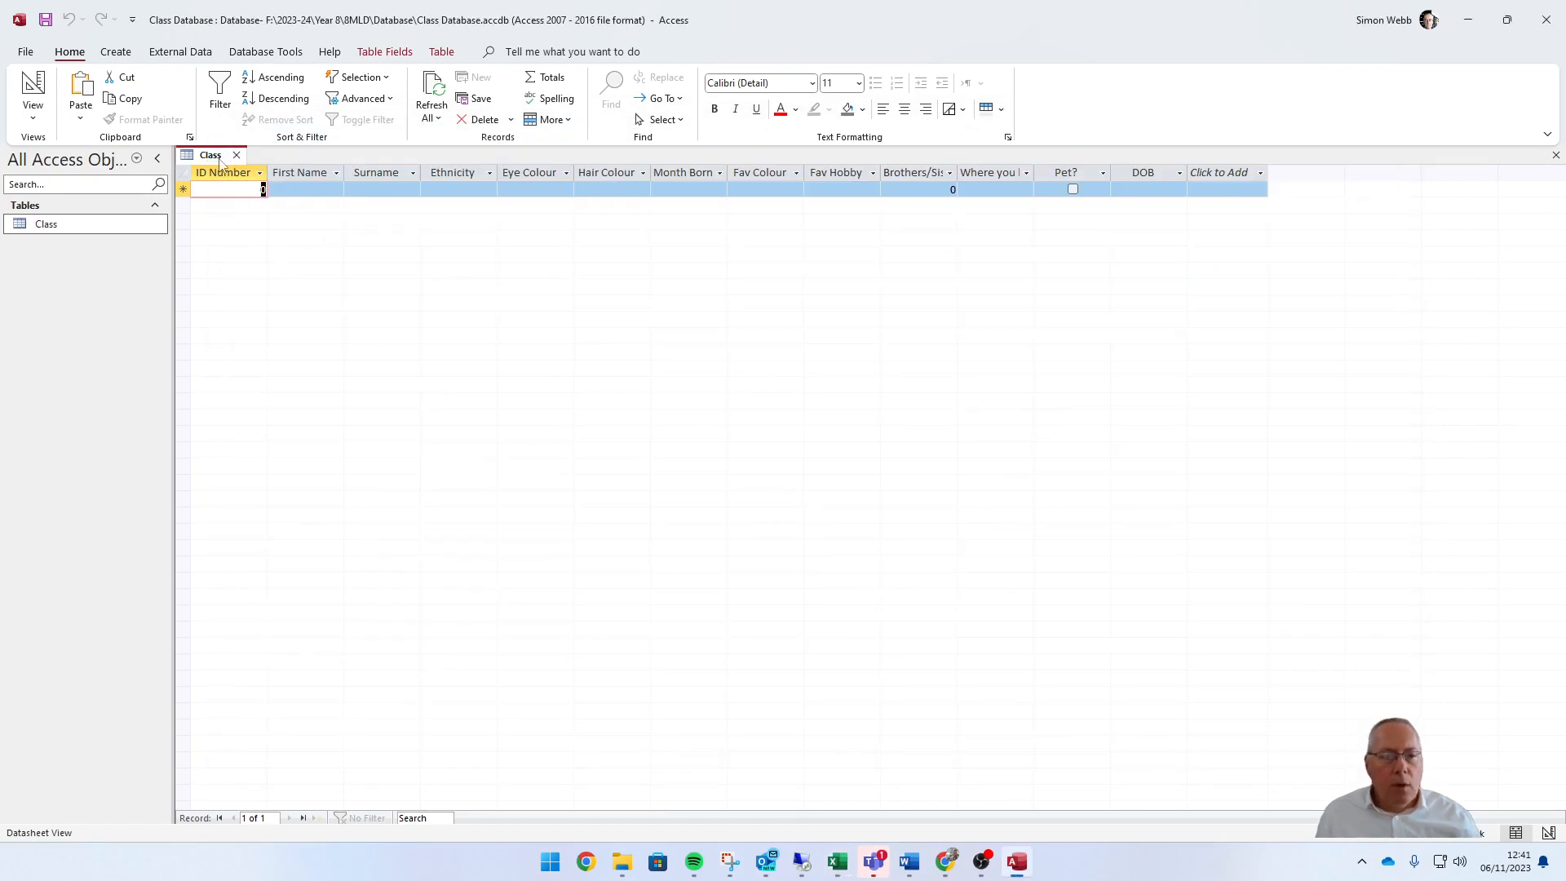
- Close the Class table in Access and start importing external data from a text file
{"action": "left_click", "coordinate": [236, 155]}
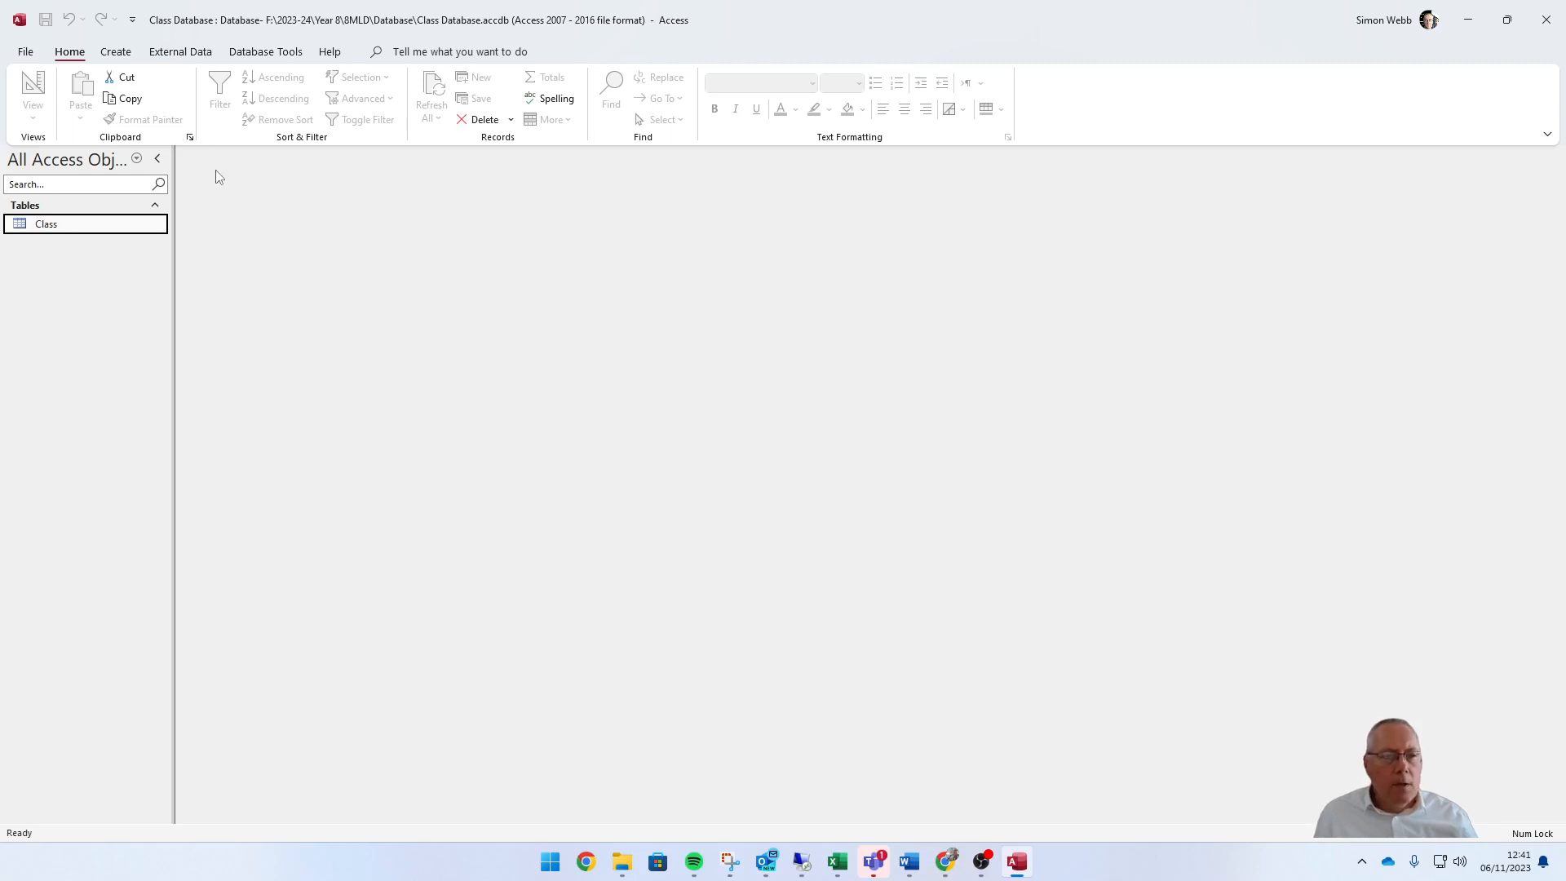
{"action": "left_click", "coordinate": [182, 54]}
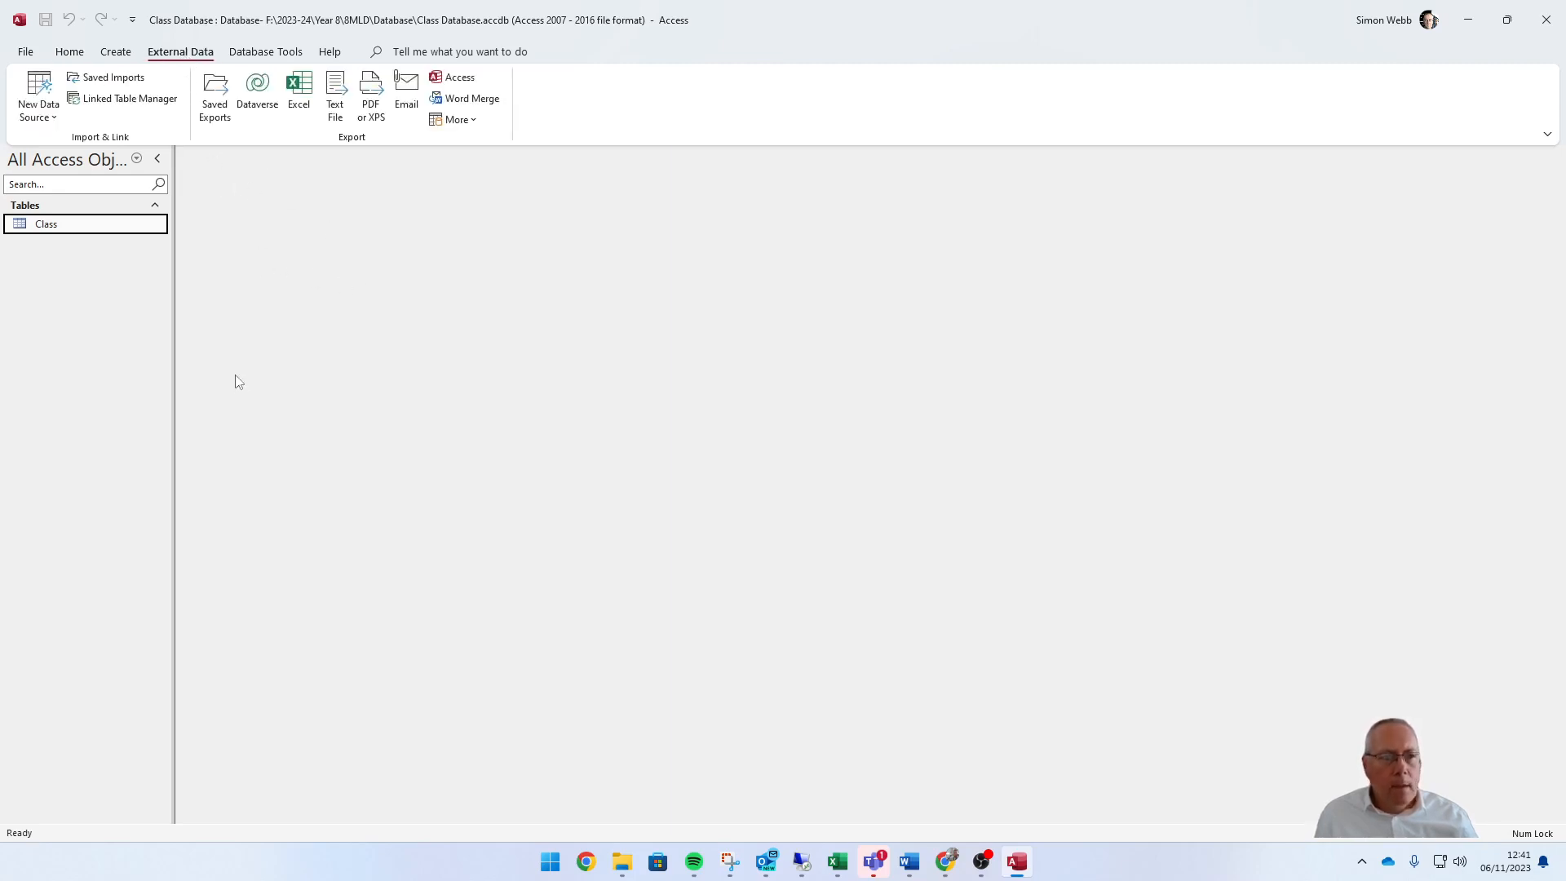
{"action": "left_click", "coordinate": [43, 107]}
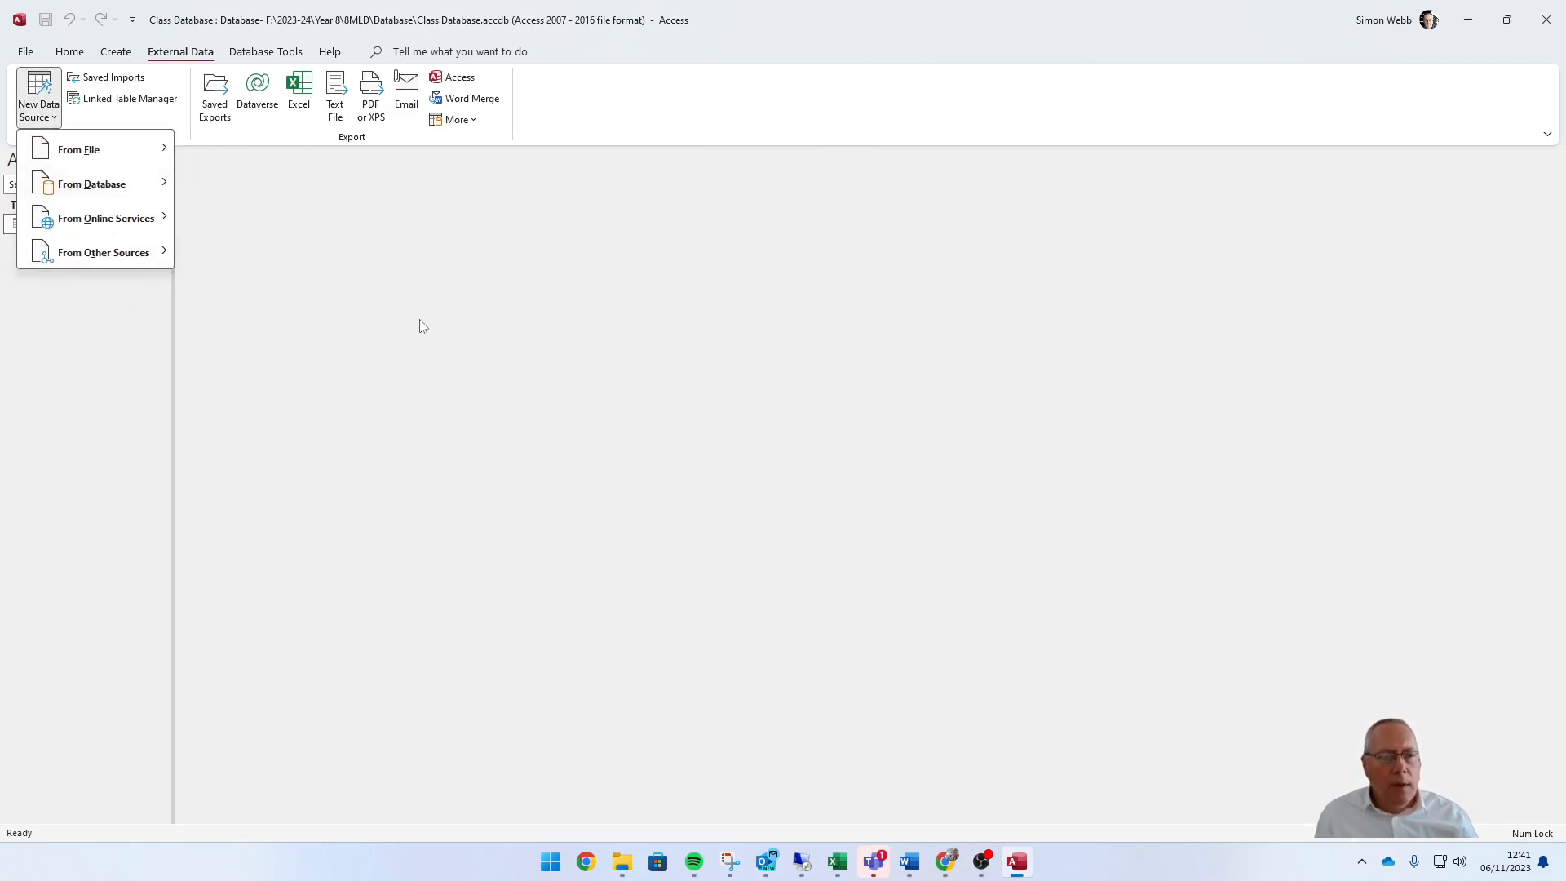
{"action": "mouse_move", "coordinate": [118, 159]}
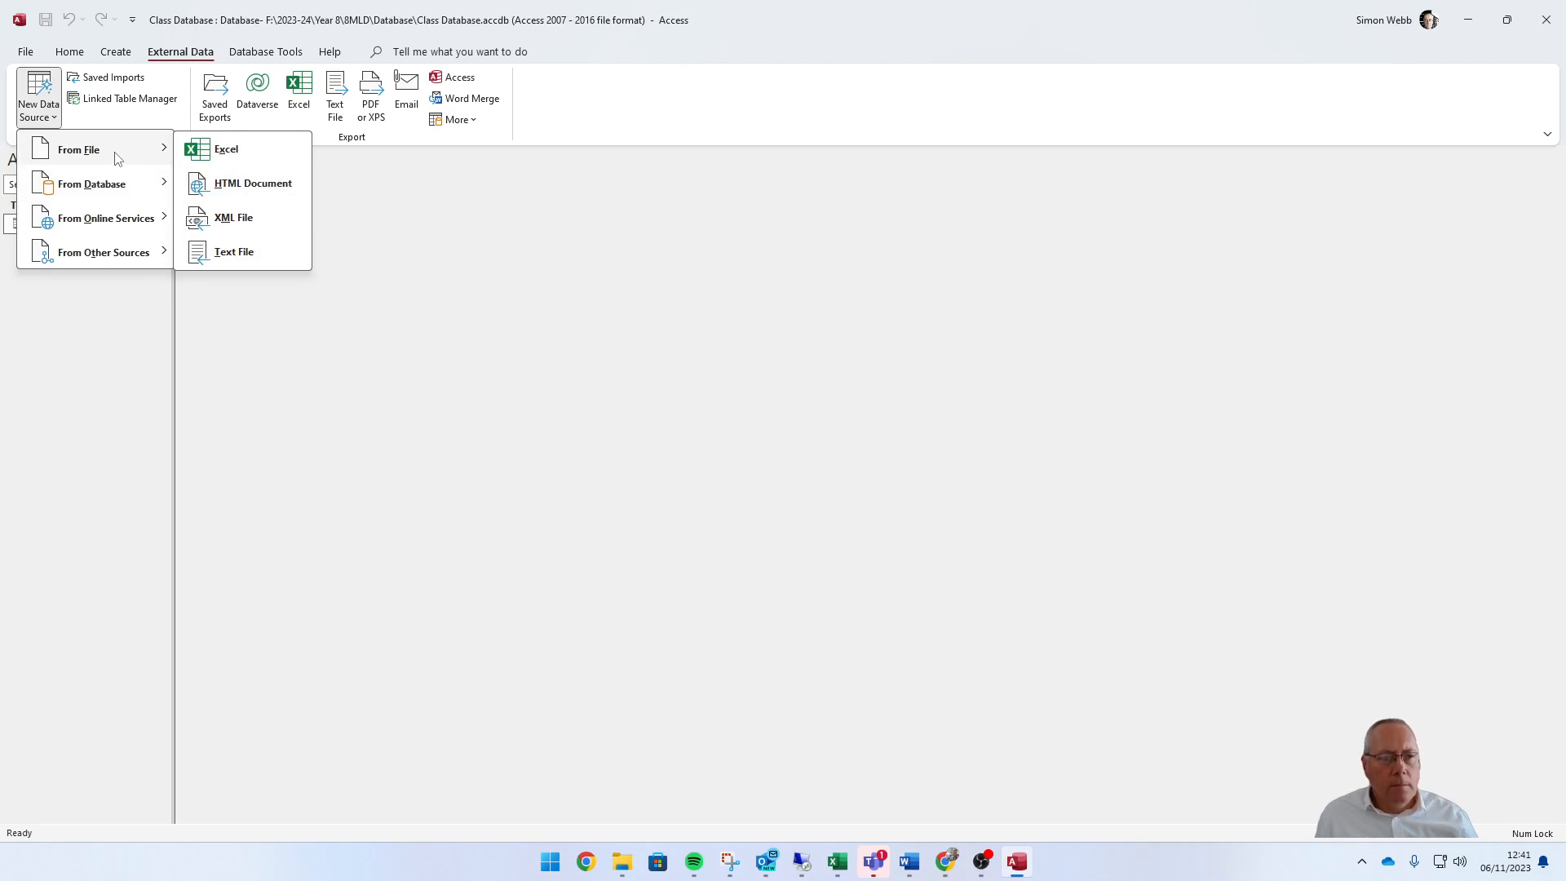
{"action": "left_click", "coordinate": [241, 258]}
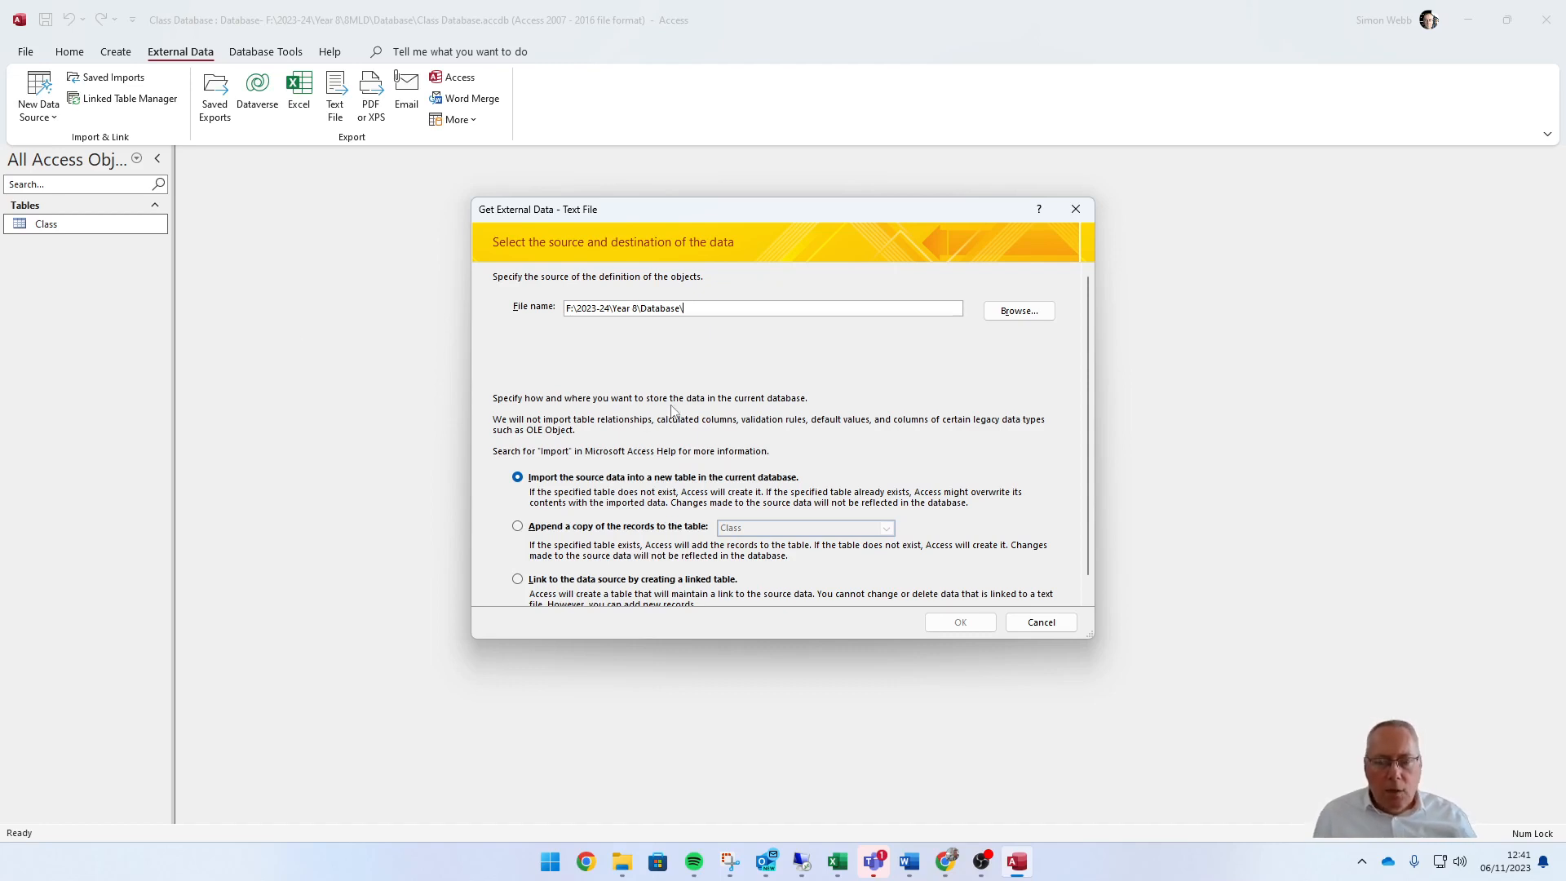
- Choose Class Details.csv in F:\2023-24\Year 8\Database as the source and append a copy of its records to the Class table
{"action": "left_click", "coordinate": [1017, 315]}
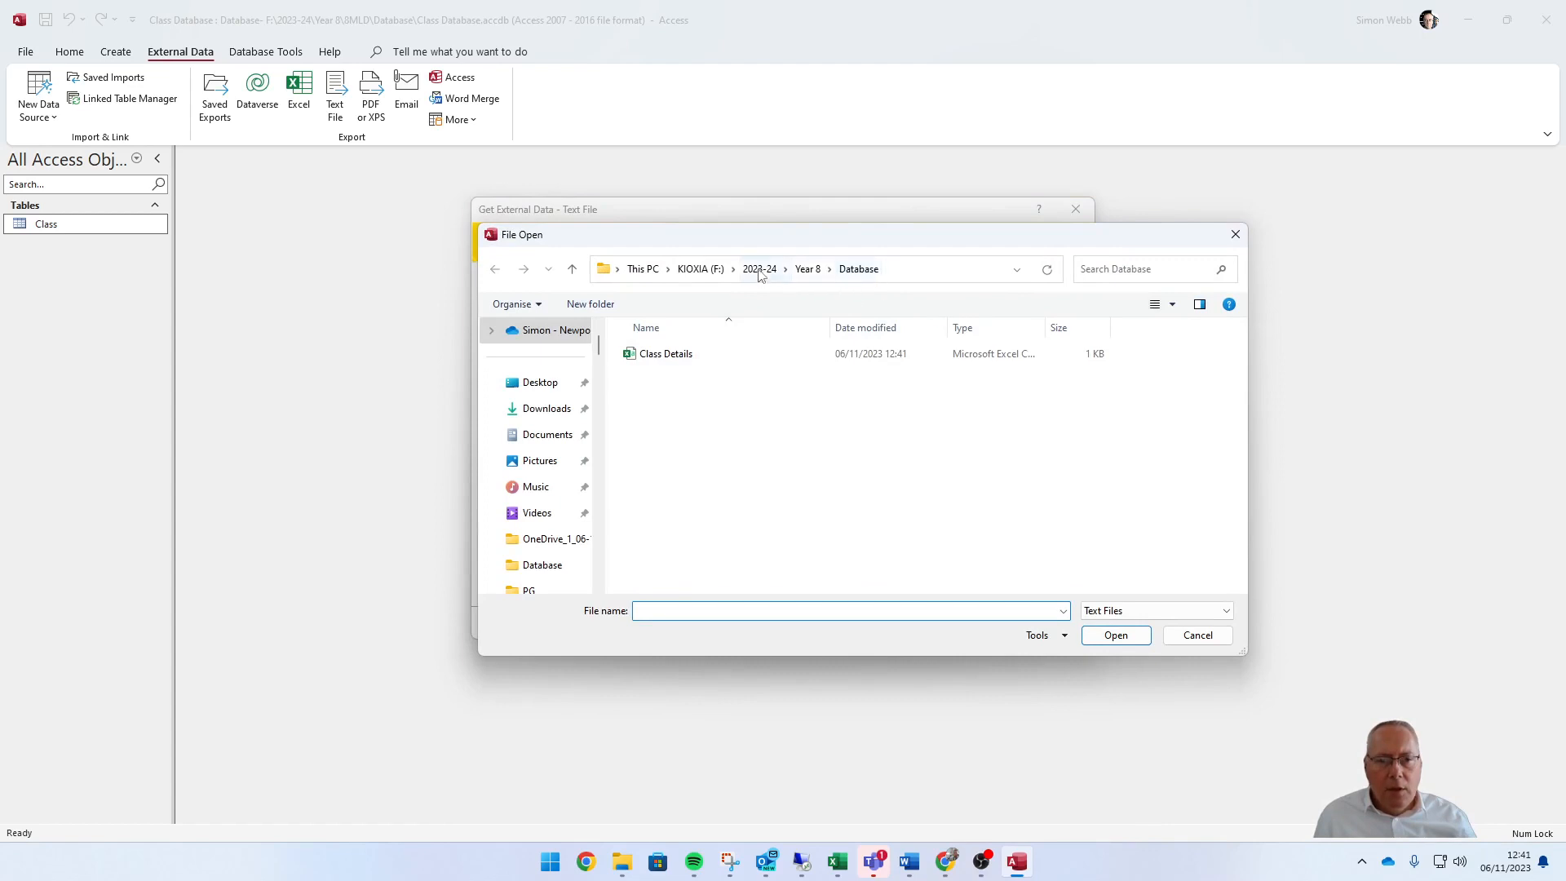
{"action": "left_click", "coordinate": [803, 271]}
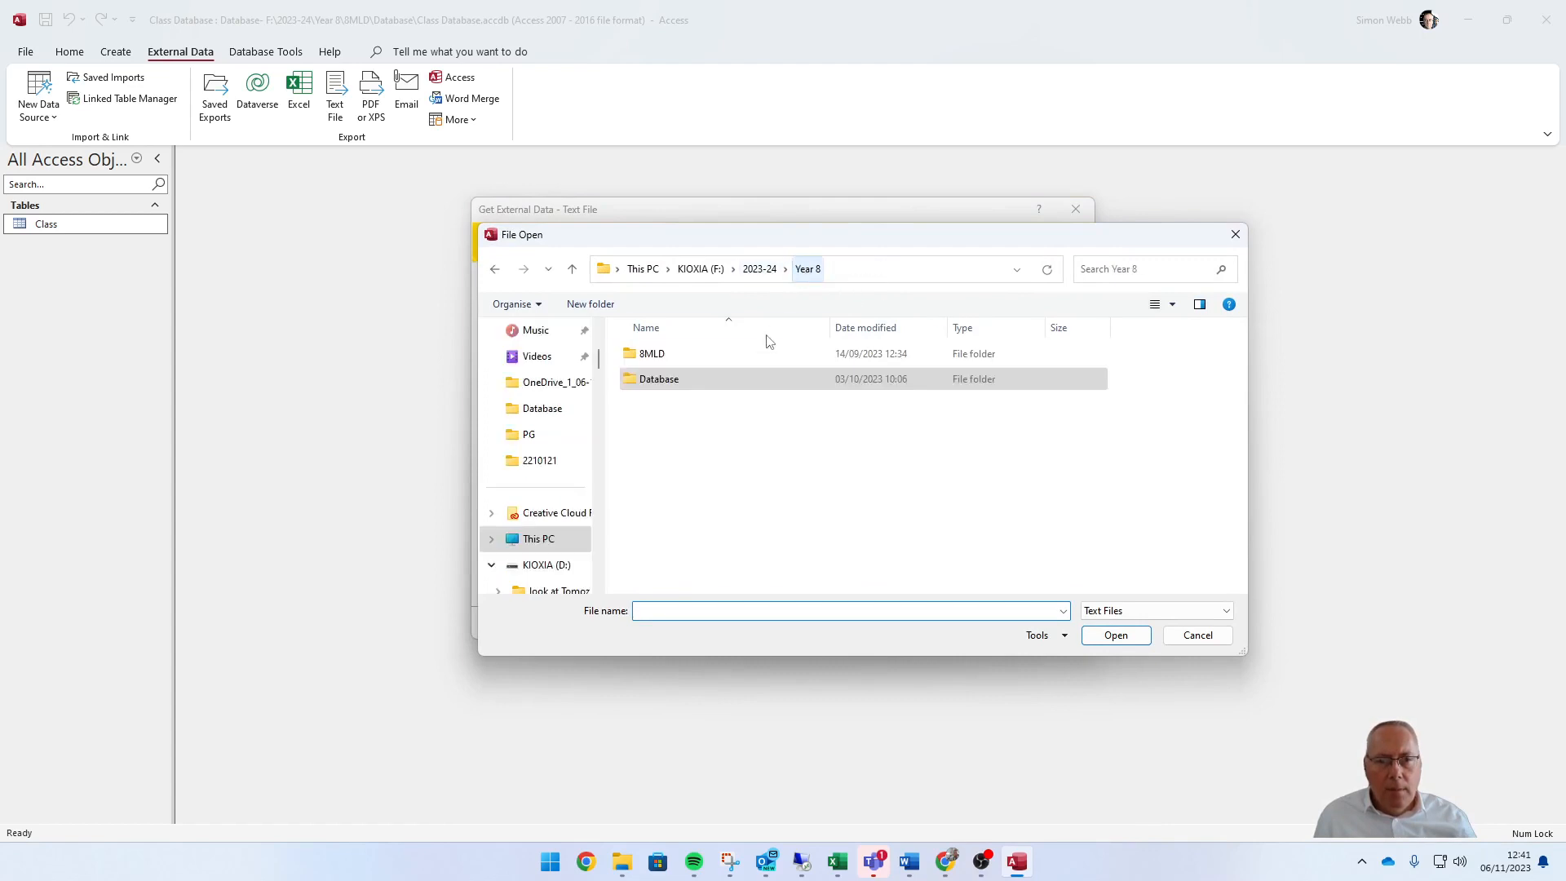
{"action": "left_click", "coordinate": [757, 269]}
{"action": "left_click", "coordinate": [666, 384]}
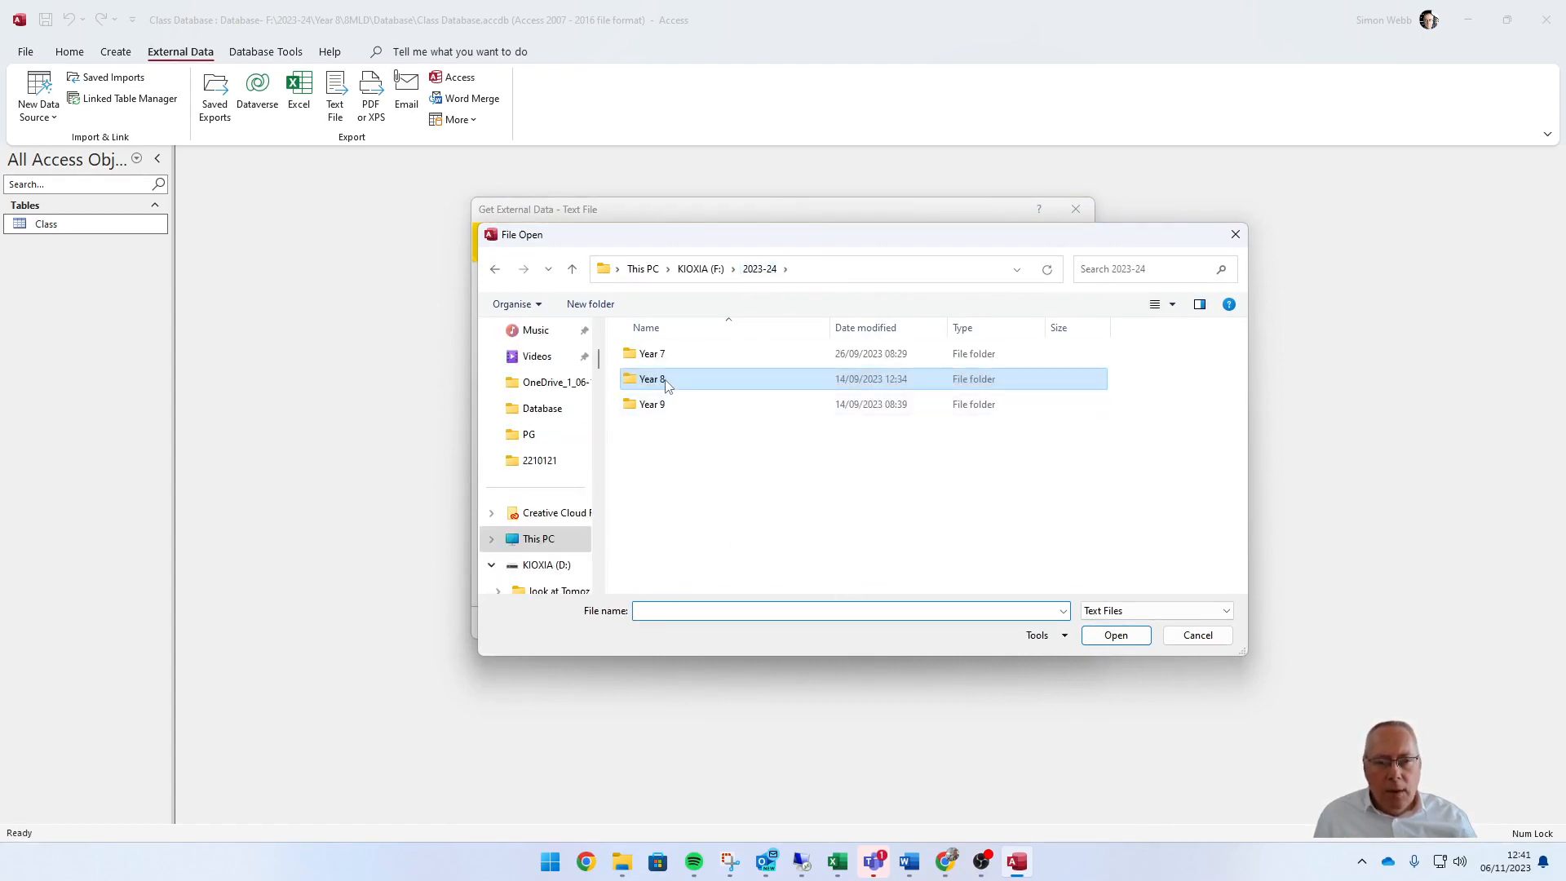
{"action": "double_click", "coordinate": [666, 383]}
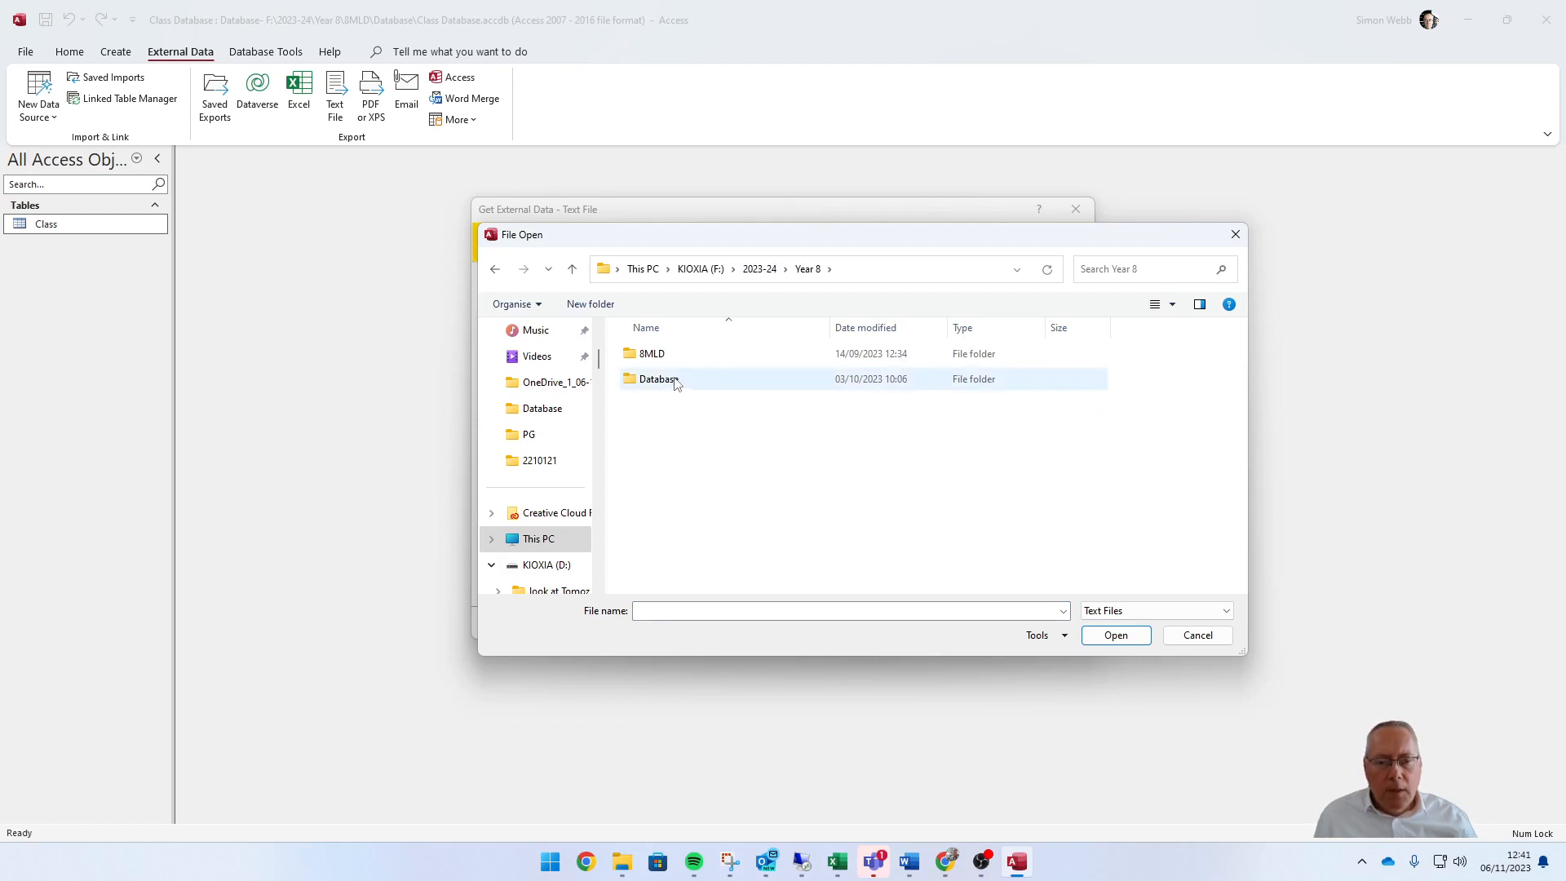
{"action": "double_click", "coordinate": [676, 383]}
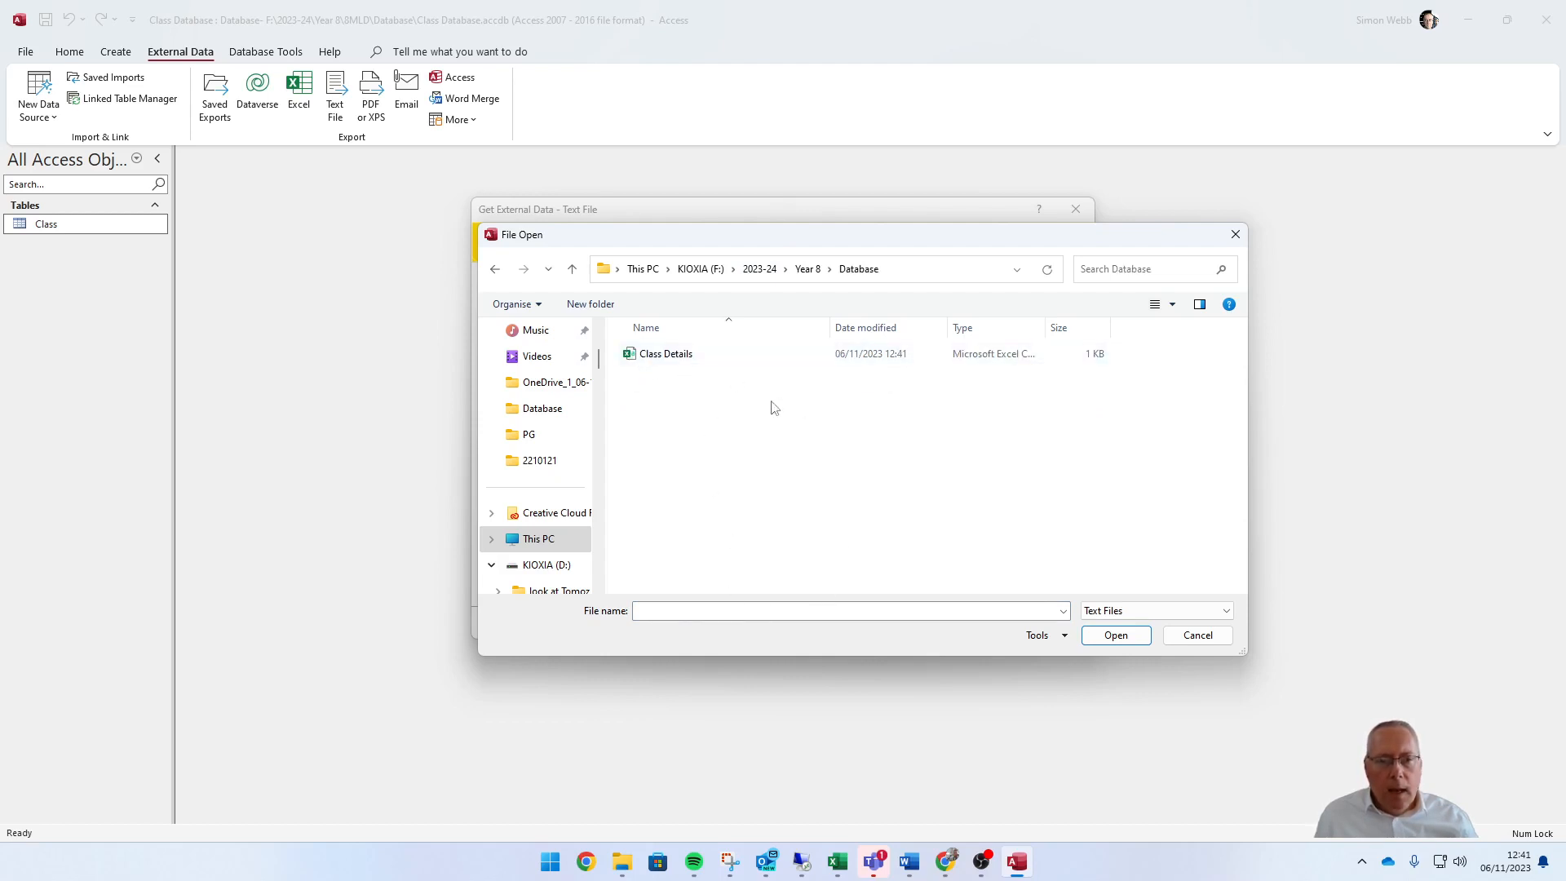
{"action": "double_click", "coordinate": [669, 355]}
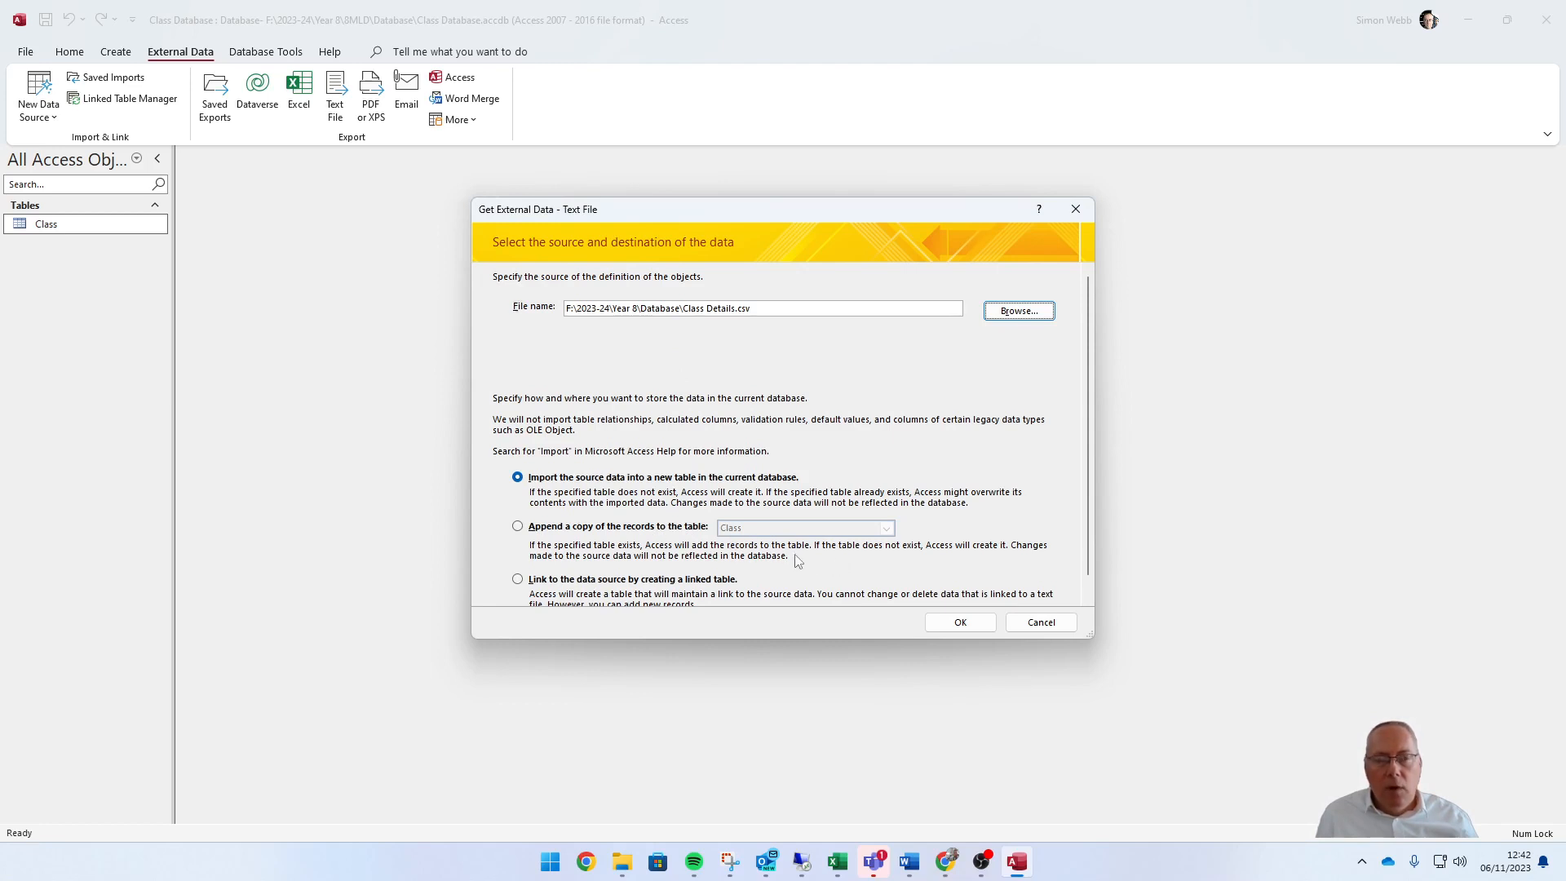
{"action": "left_click", "coordinate": [519, 527]}
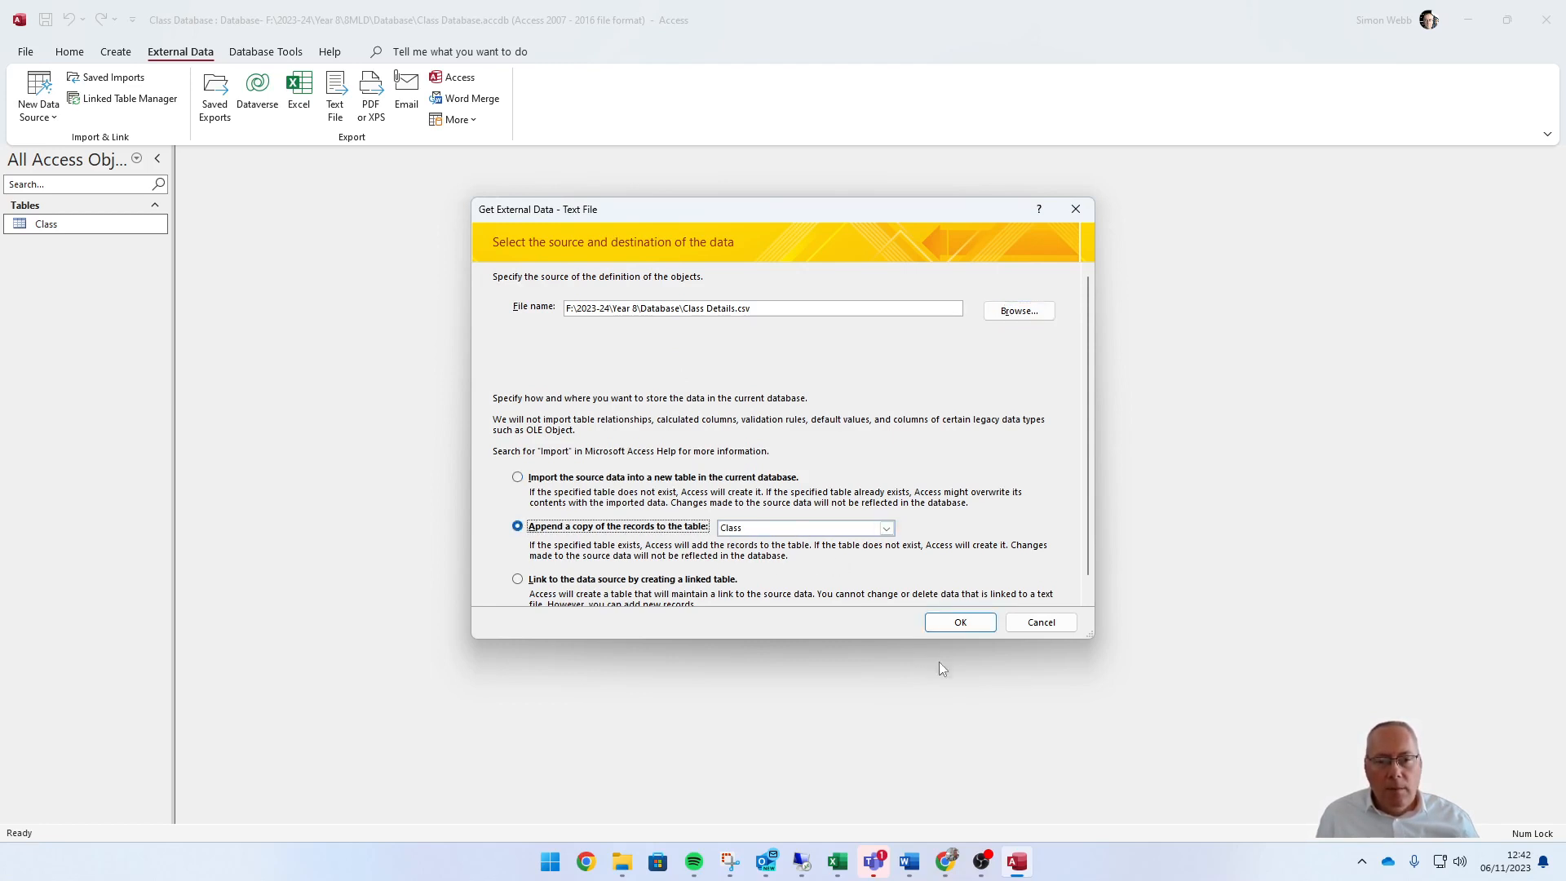
{"action": "left_click", "coordinate": [956, 624]}
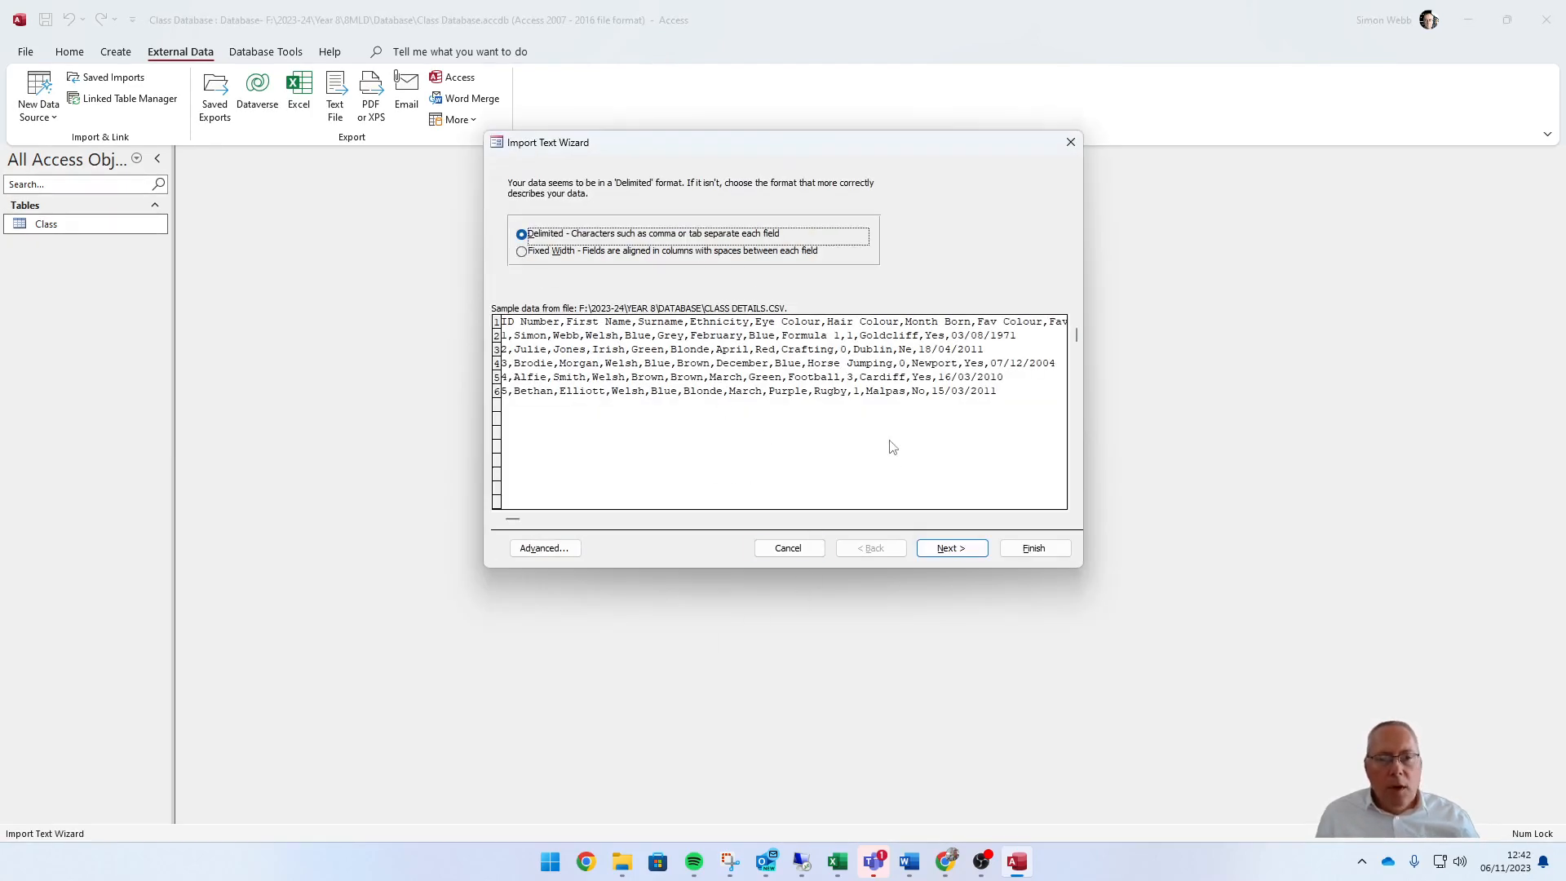
- Import the data as Delimited with Comma as the delimiter and treat the first row as field names
{"action": "left_click", "coordinate": [950, 551]}
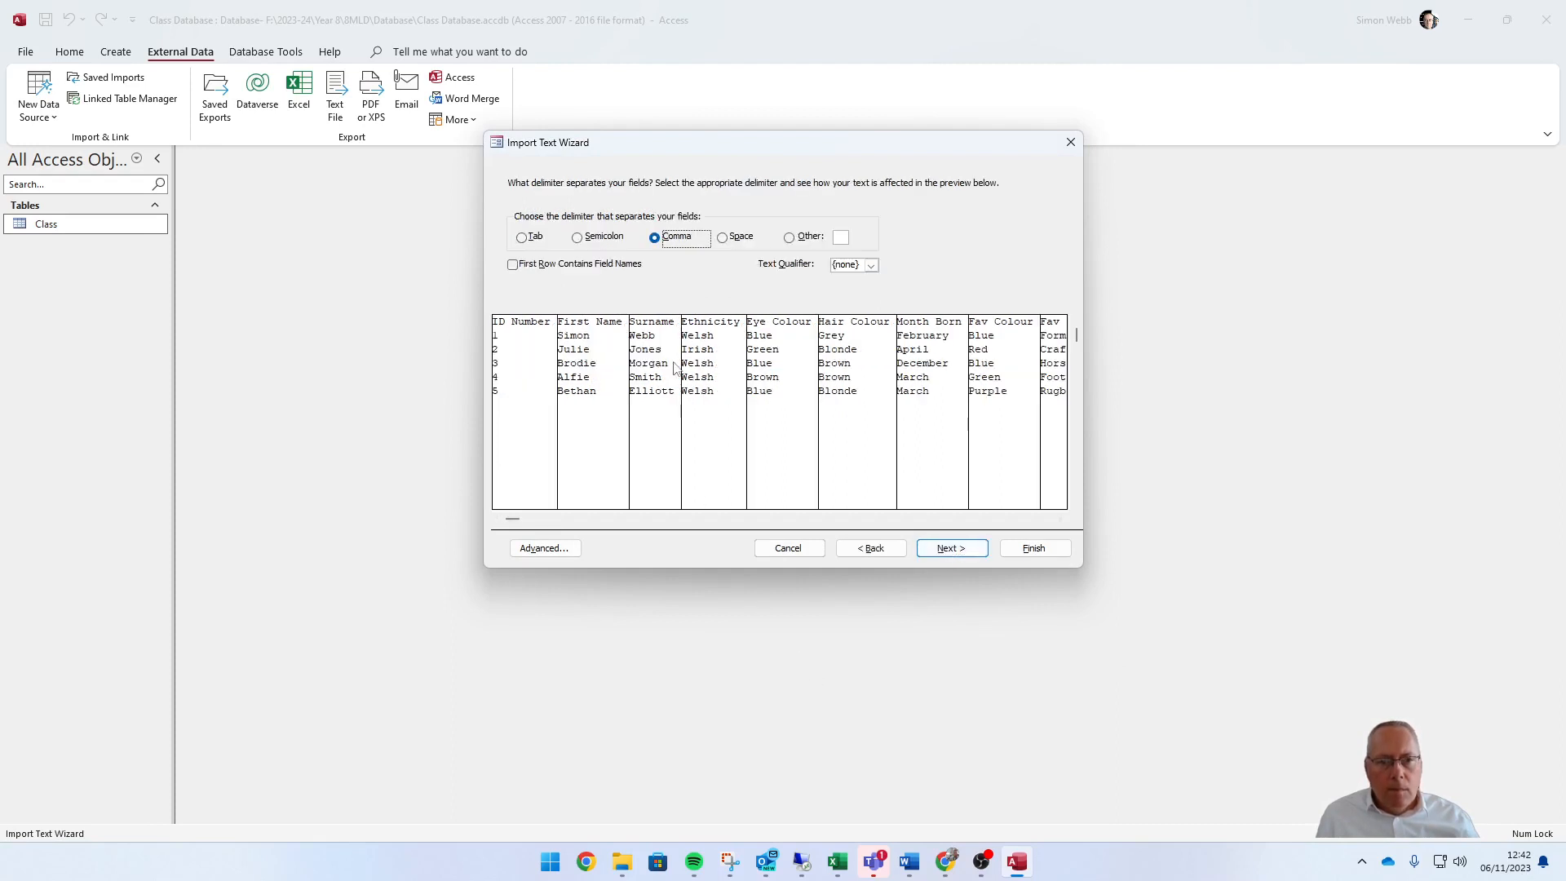
{"action": "left_click", "coordinate": [870, 549]}
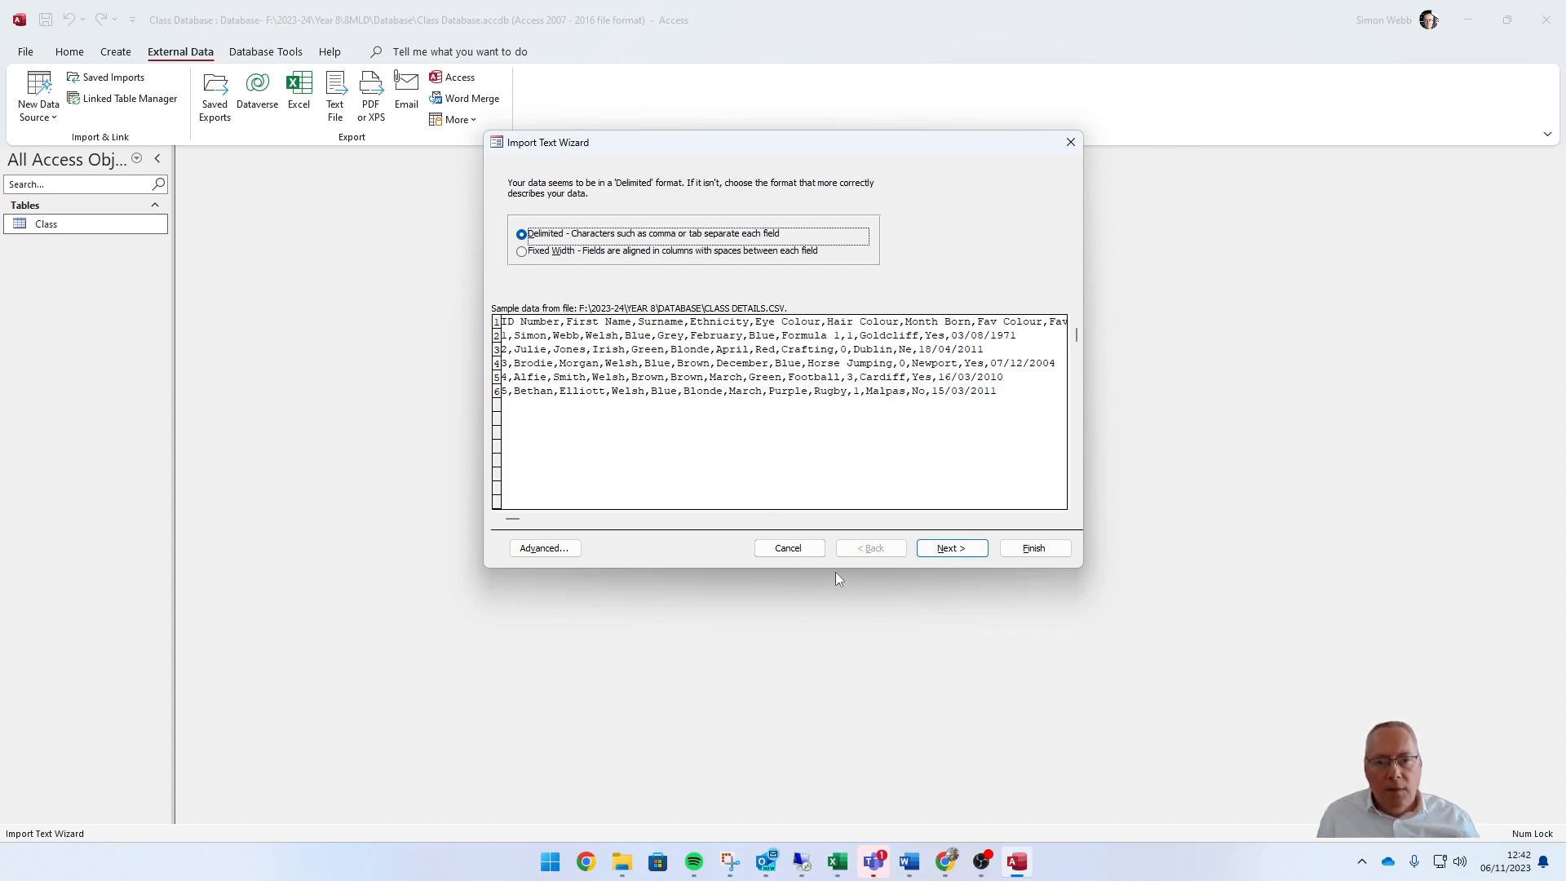
{"action": "left_click", "coordinate": [934, 550]}
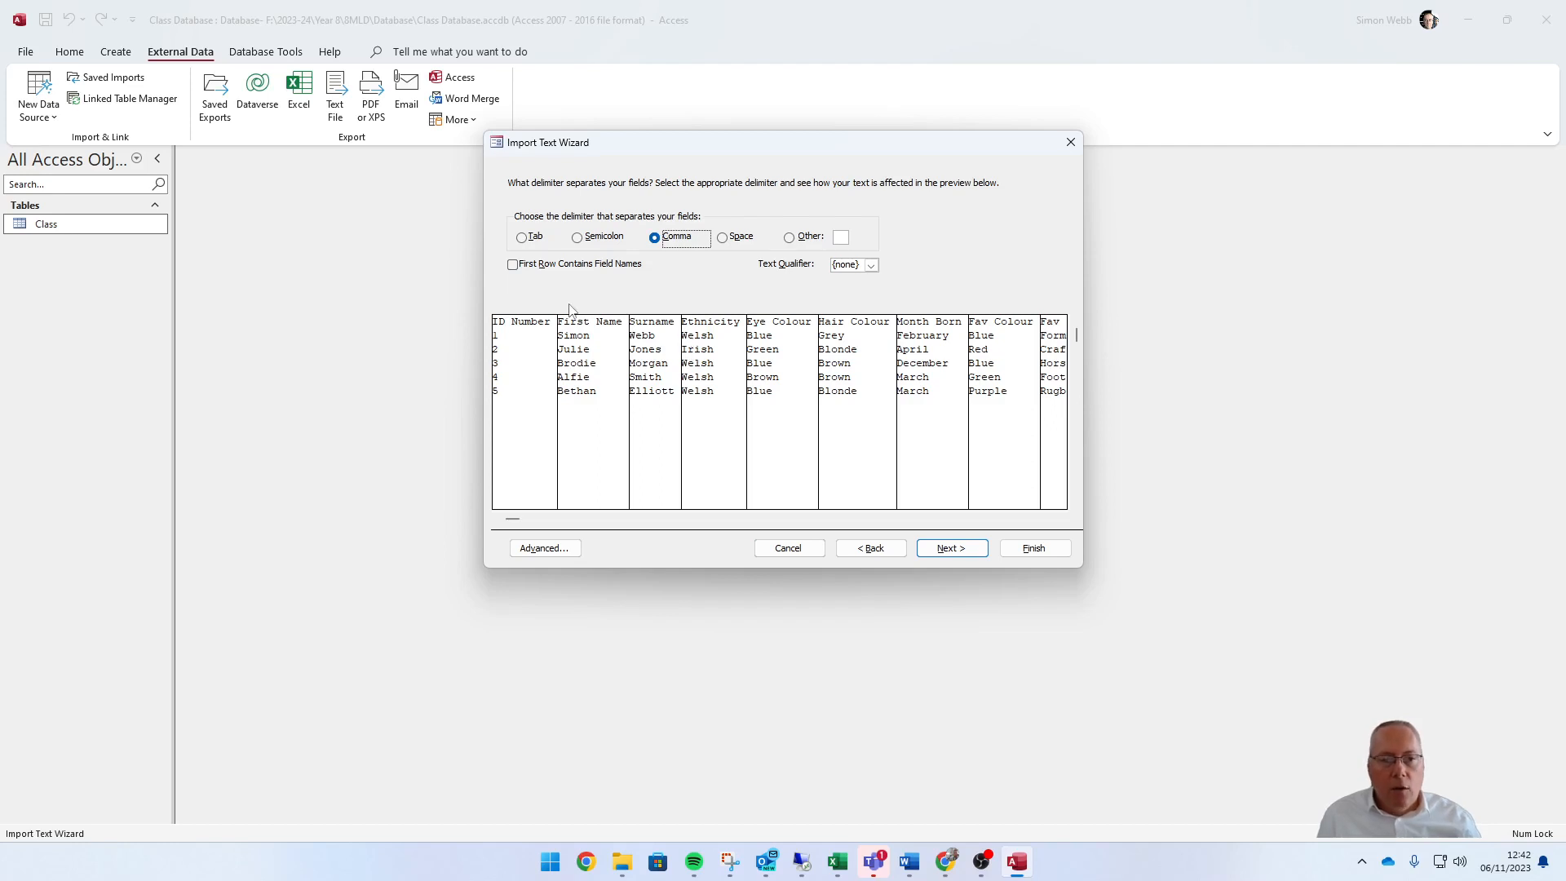
{"action": "left_click", "coordinate": [513, 265]}
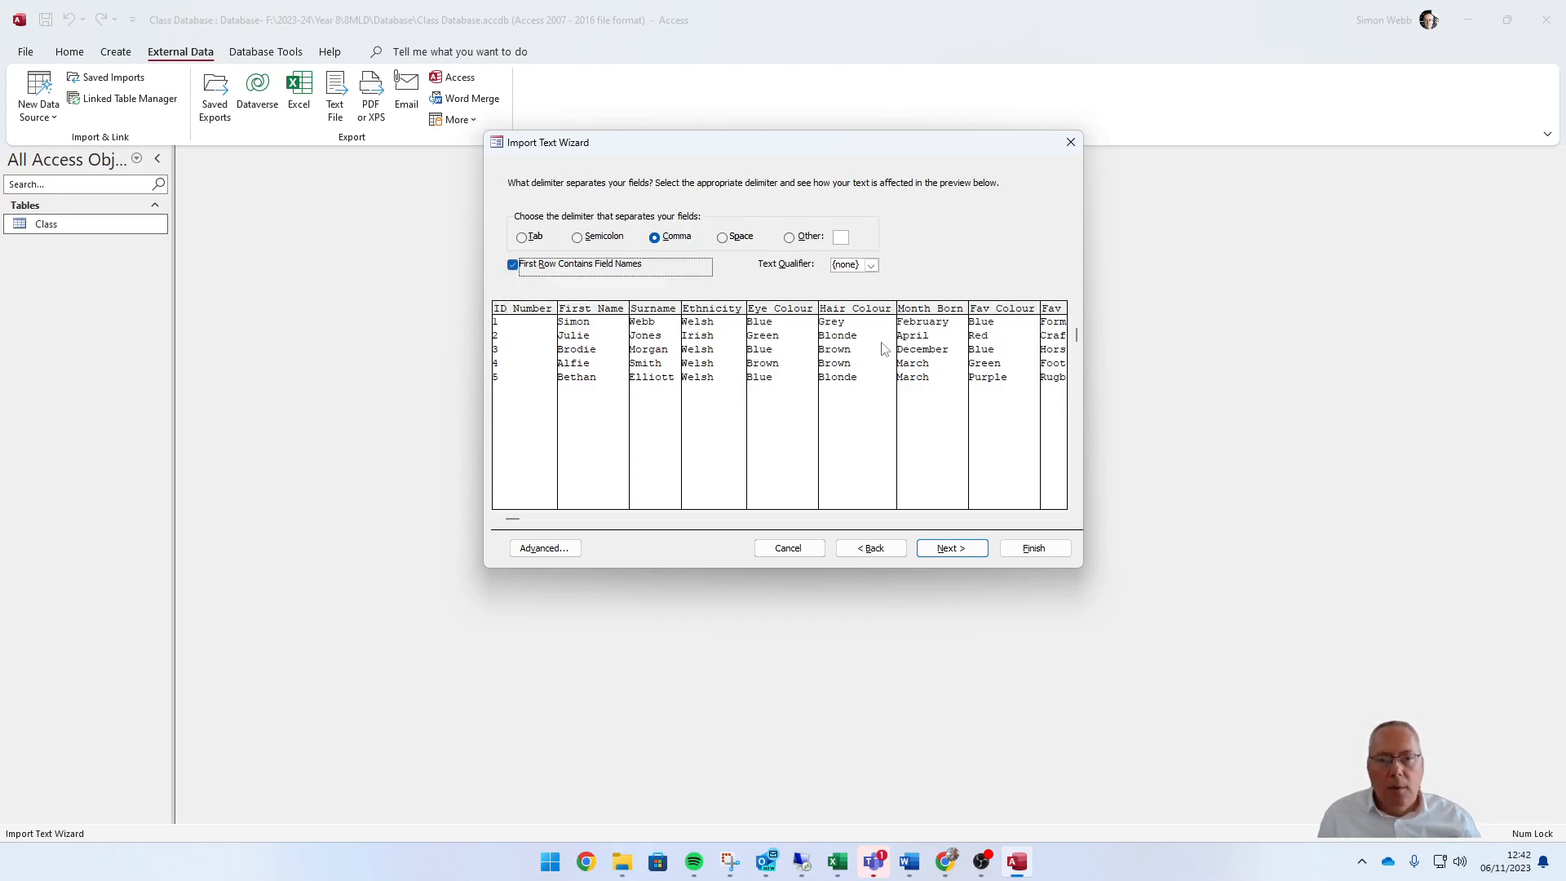
{"action": "left_click", "coordinate": [963, 549]}
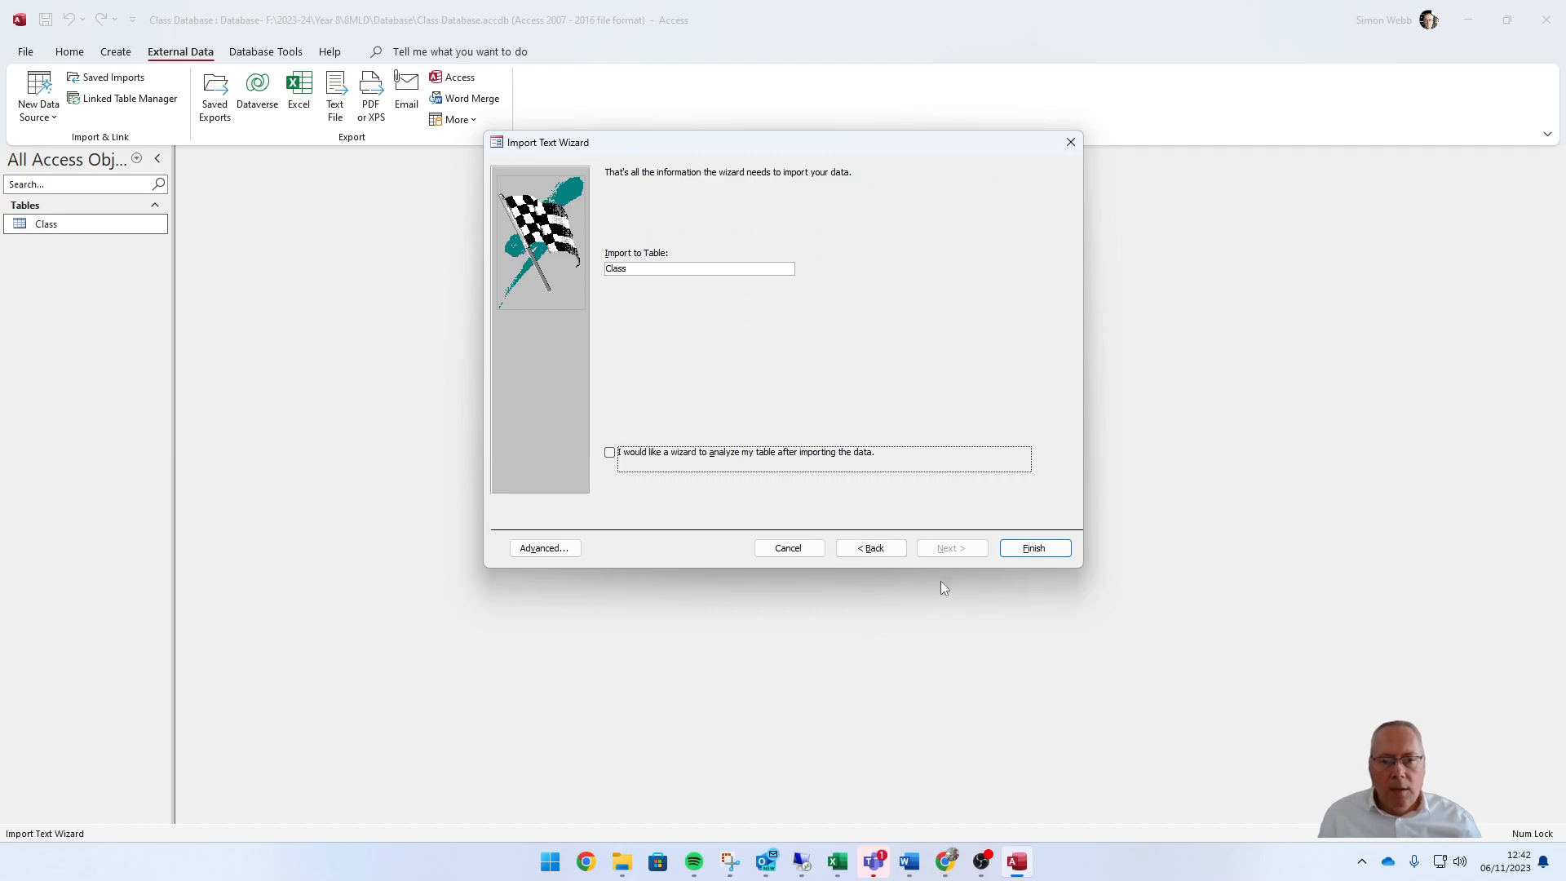
- Finish the import into Class, proceeding despite the append warning and without saving the import steps, and open the table
{"action": "left_click", "coordinate": [1024, 552]}
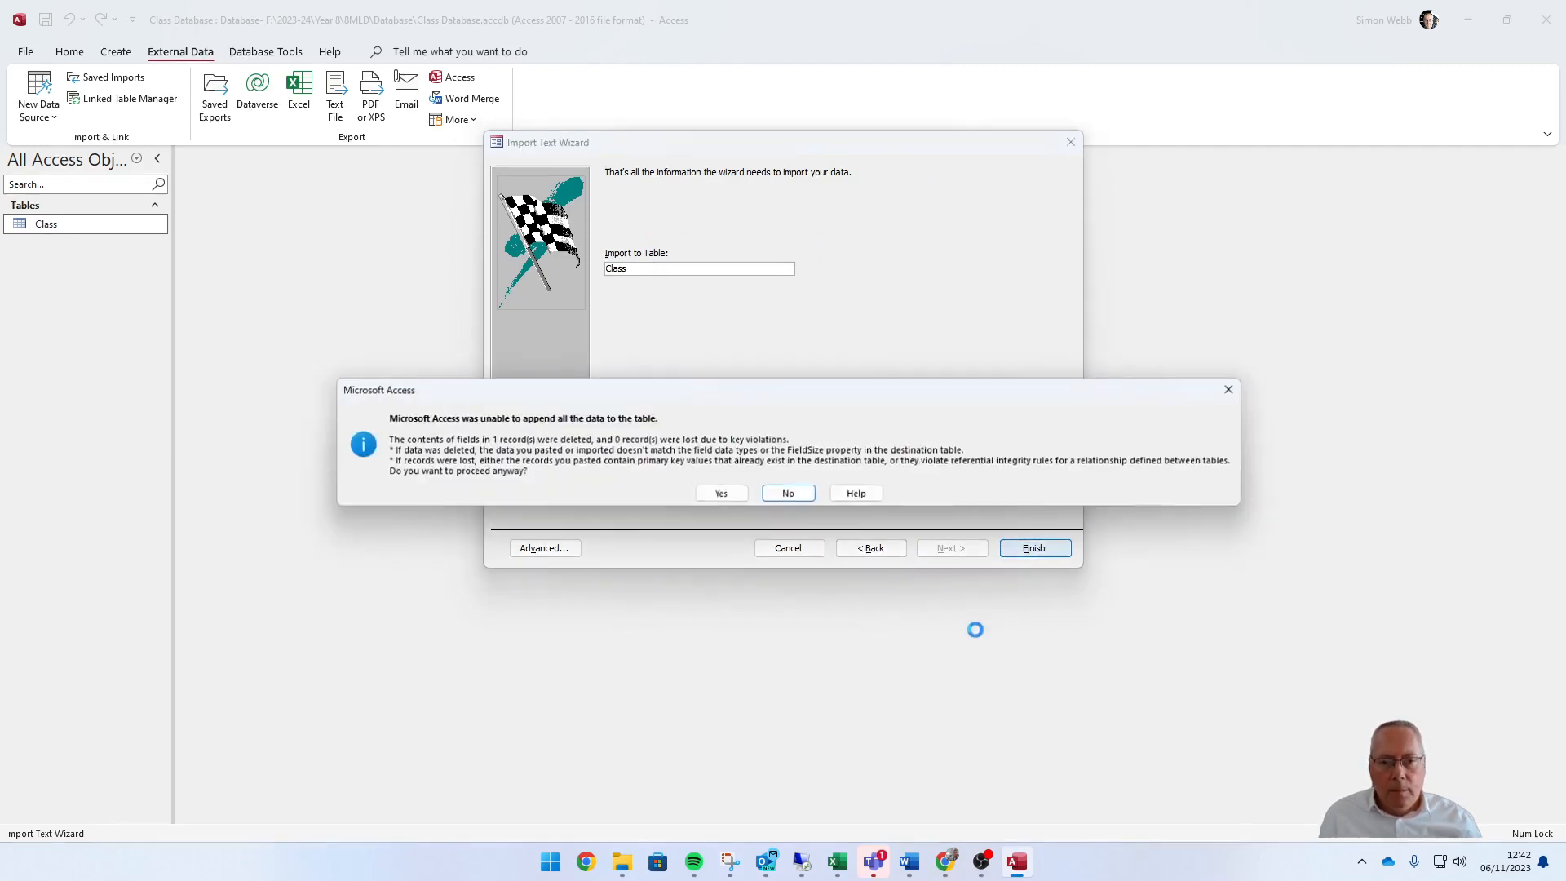
{"action": "left_click", "coordinate": [721, 495]}
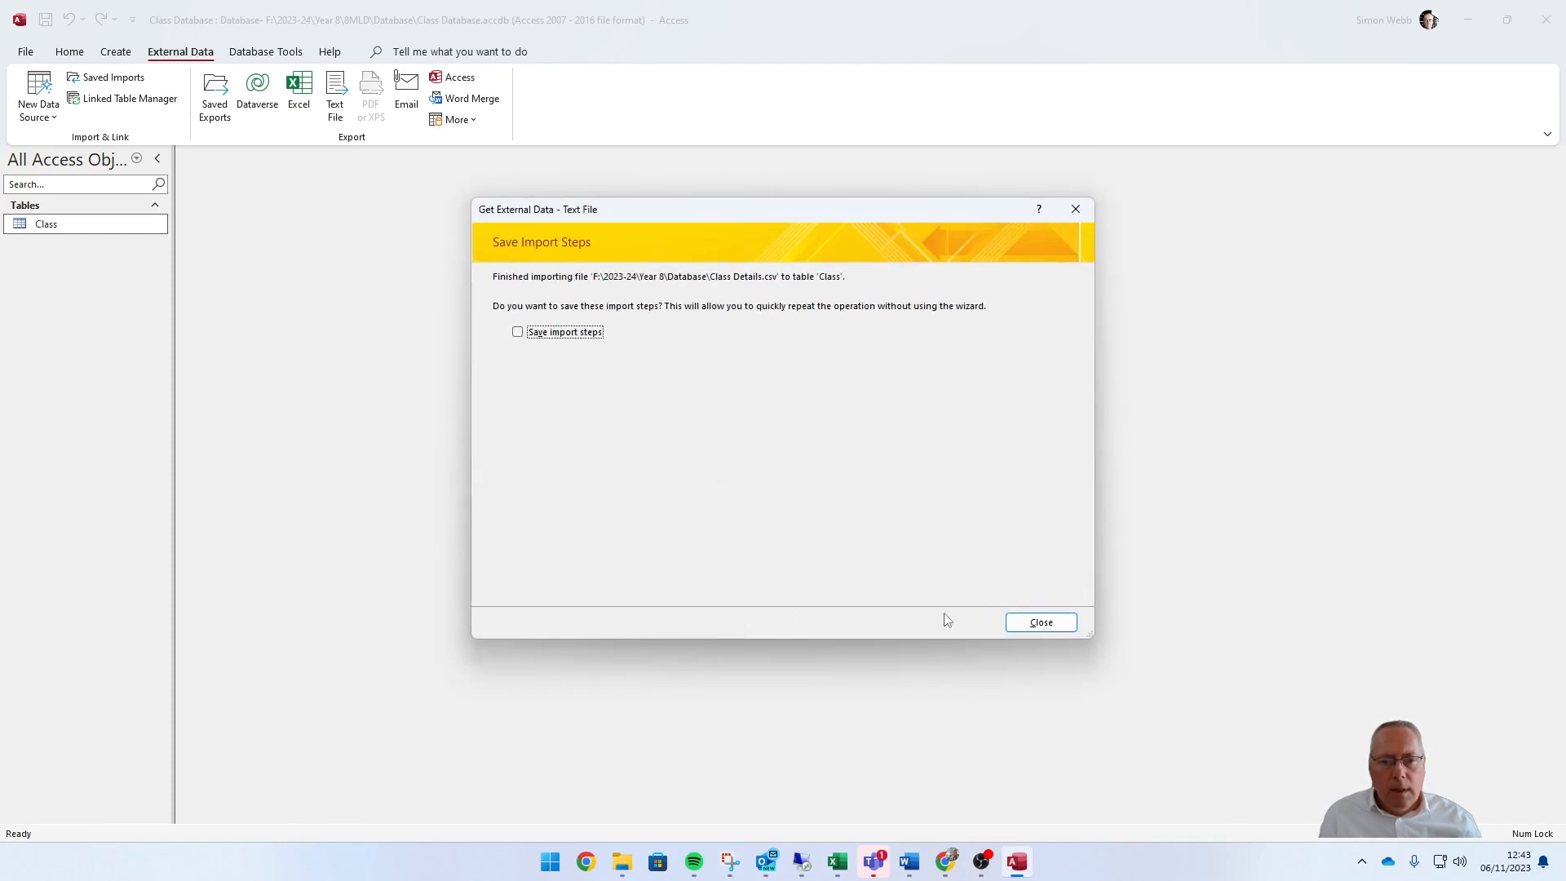
{"action": "left_click", "coordinate": [1041, 624]}
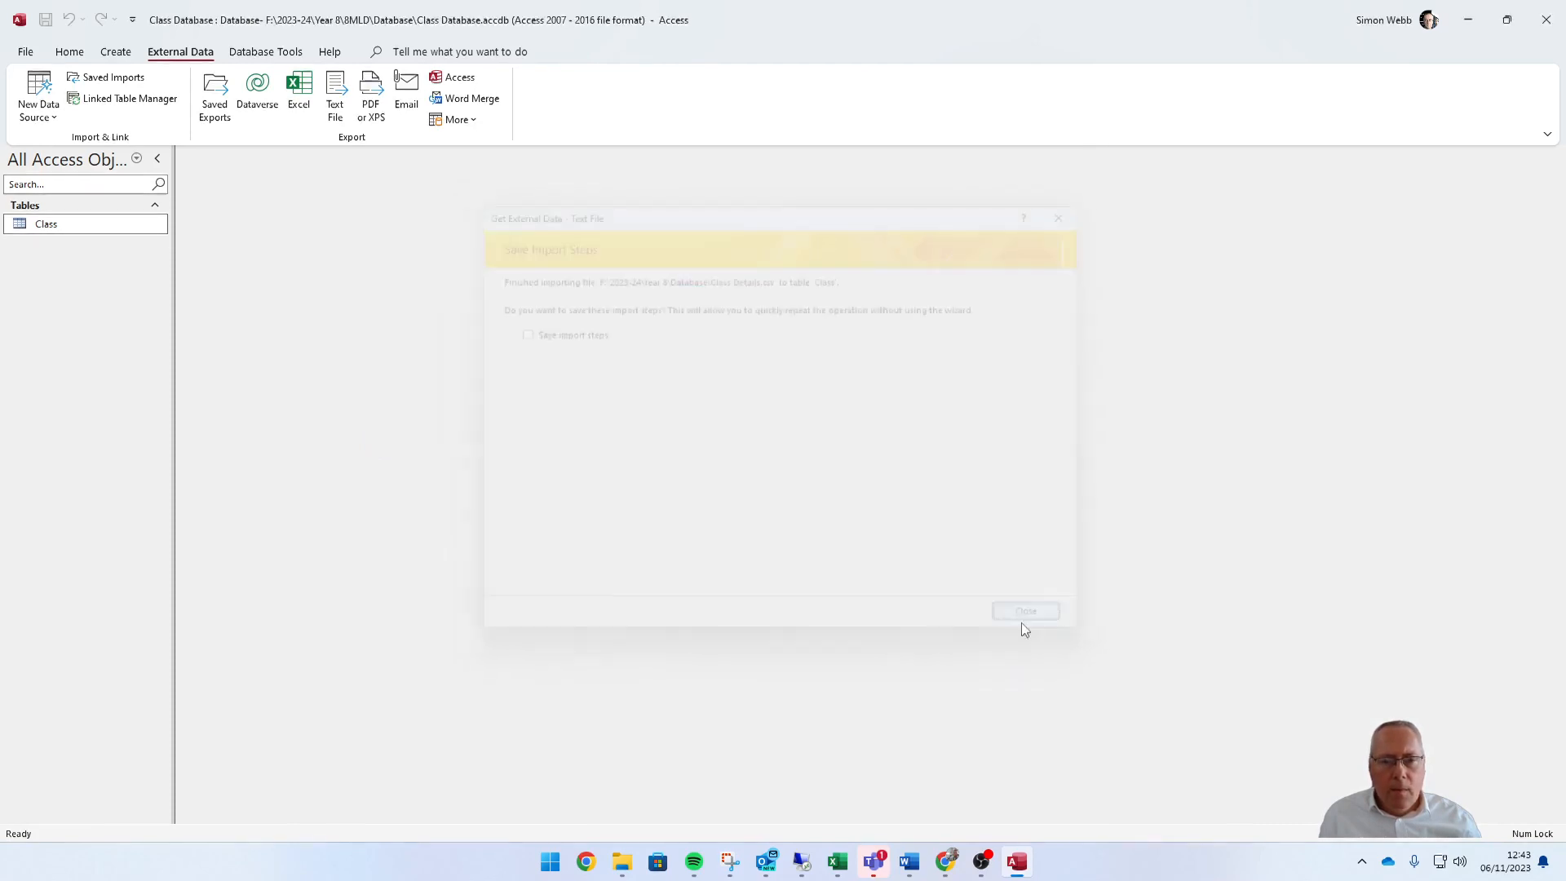
{"action": "double_click", "coordinate": [90, 227]}
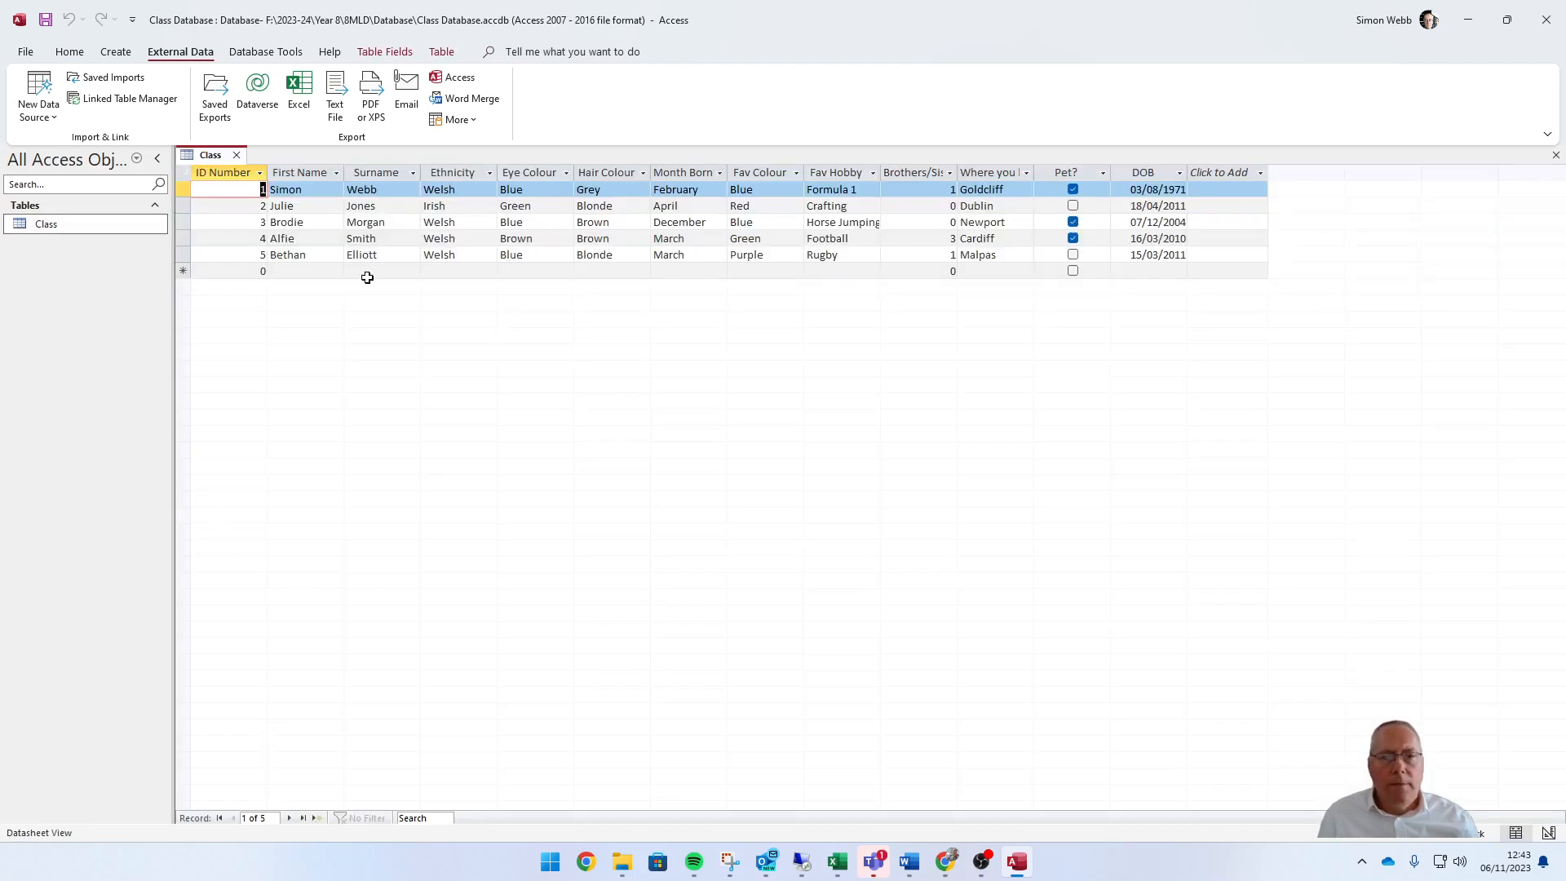